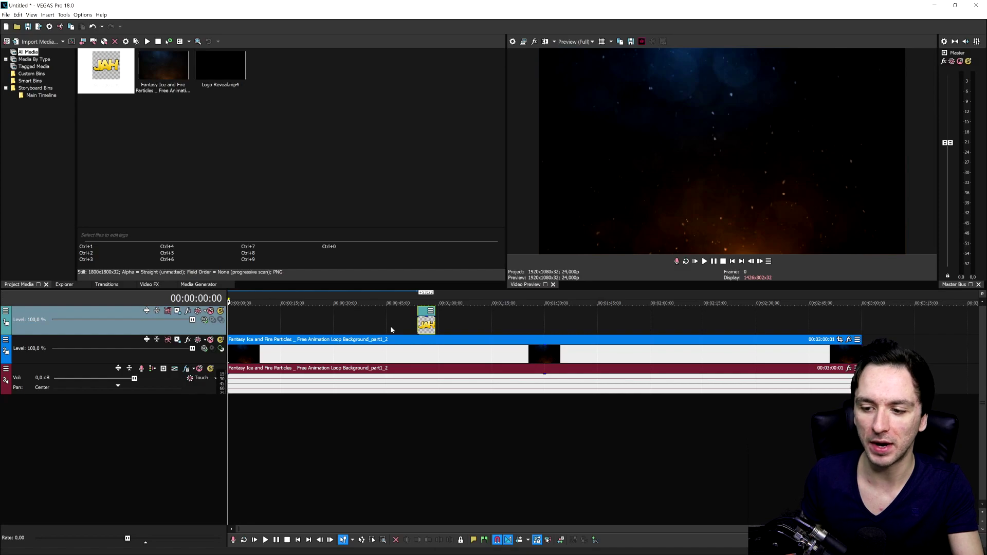
# Lengthen the logo event on the upper video track to 00:00:28:03.
pyautogui.scroll(2, 517, 327)
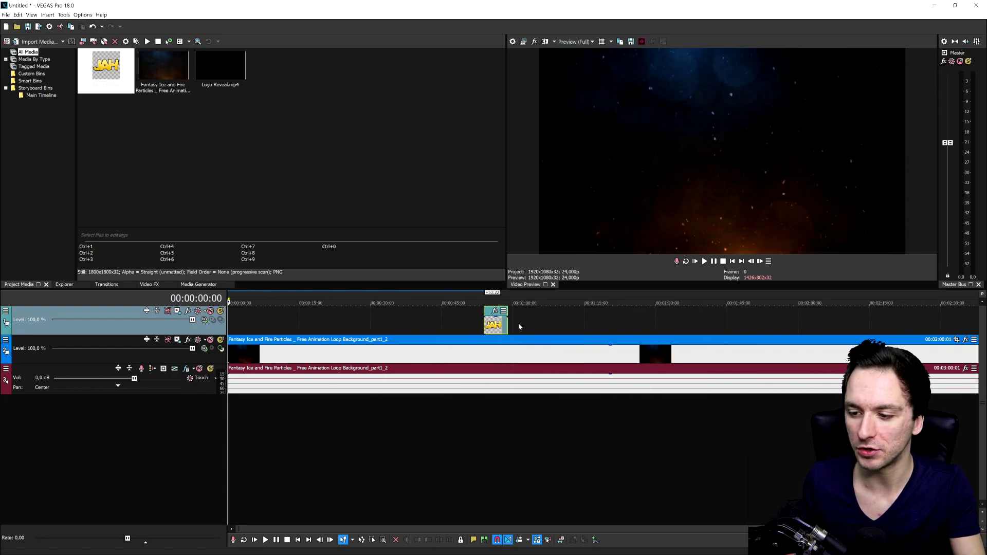
pyautogui.scroll(-2, 518, 322)
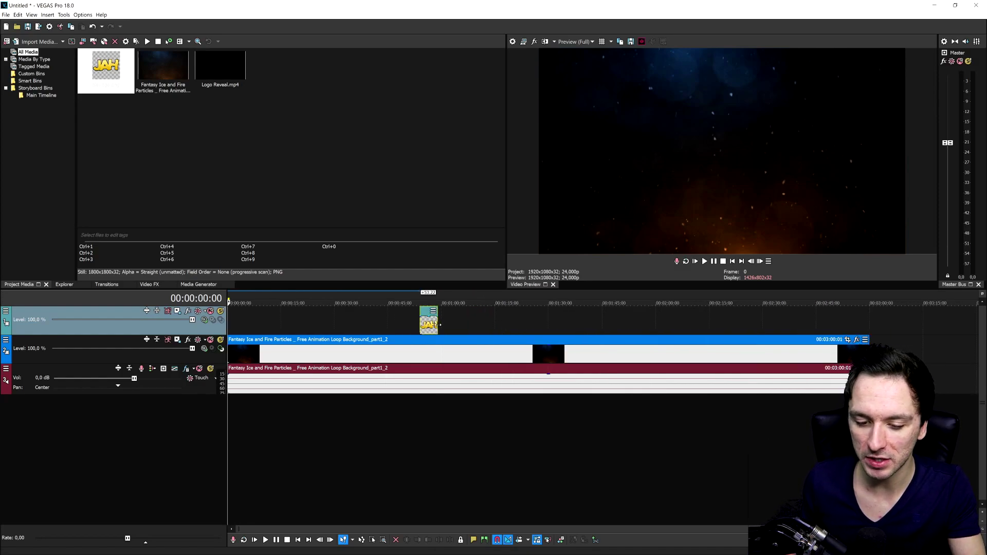
pyautogui.moveTo(436, 322); pyautogui.dragTo(520, 322)
pyautogui.click(331, 320)
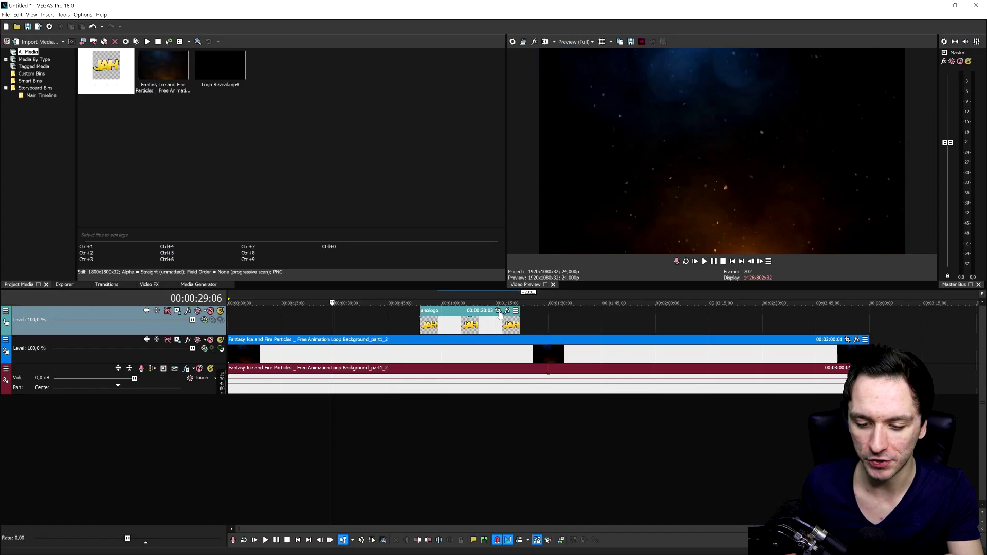
# Move the logo event earlier on its track so it starts at about 5 seconds, with the playhead inside it.
pyautogui.moveTo(466, 325); pyautogui.dragTo(360, 330)
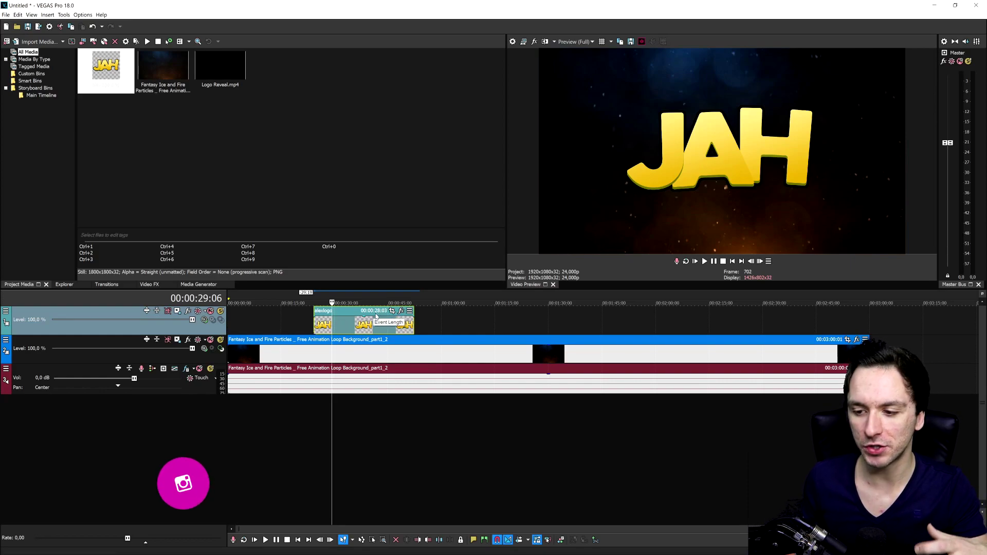
pyautogui.moveTo(364, 319); pyautogui.dragTo(296, 324)
pyautogui.click(291, 325)
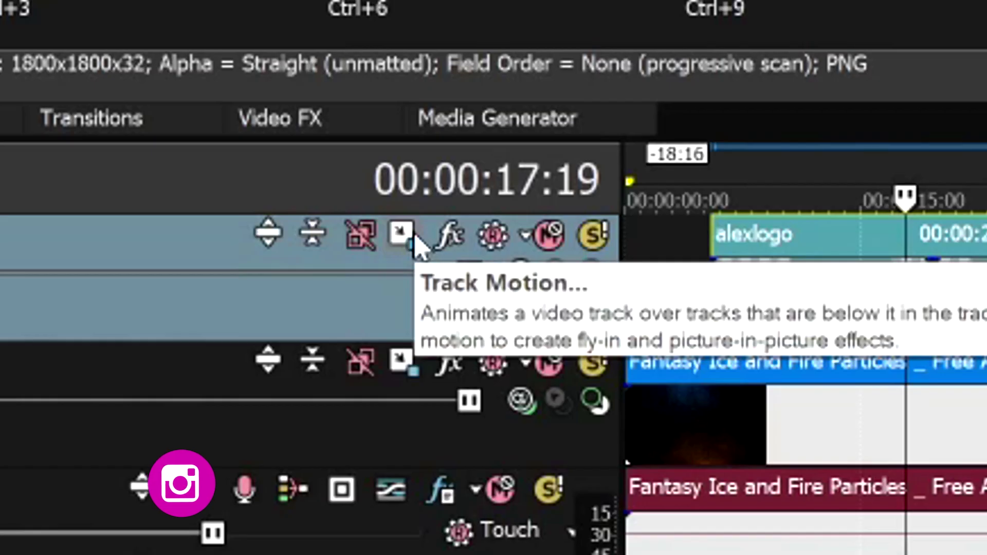
# Open Track Motion for the logo track and turn off cursor syncing with the main timeline.
pyautogui.click(414, 238)
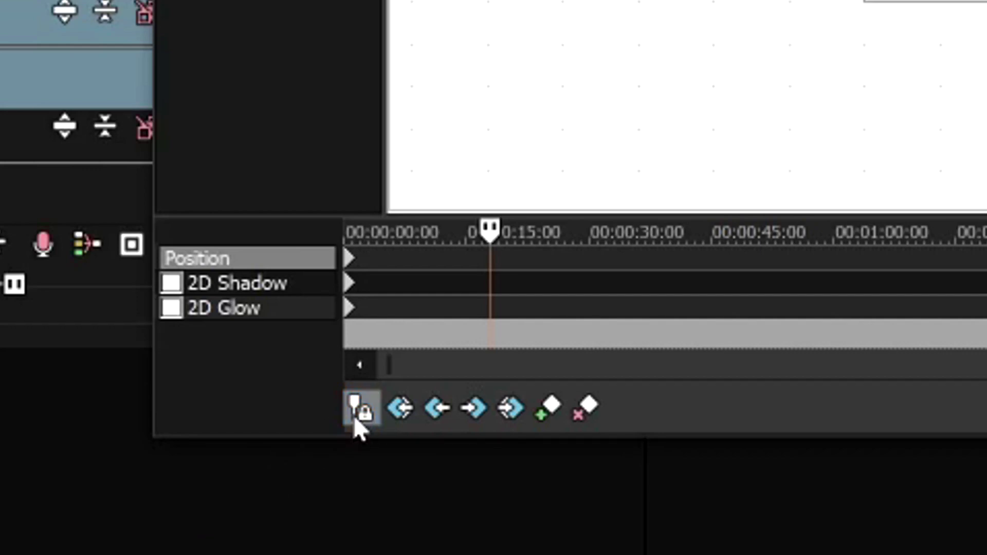
pyautogui.click(355, 420)
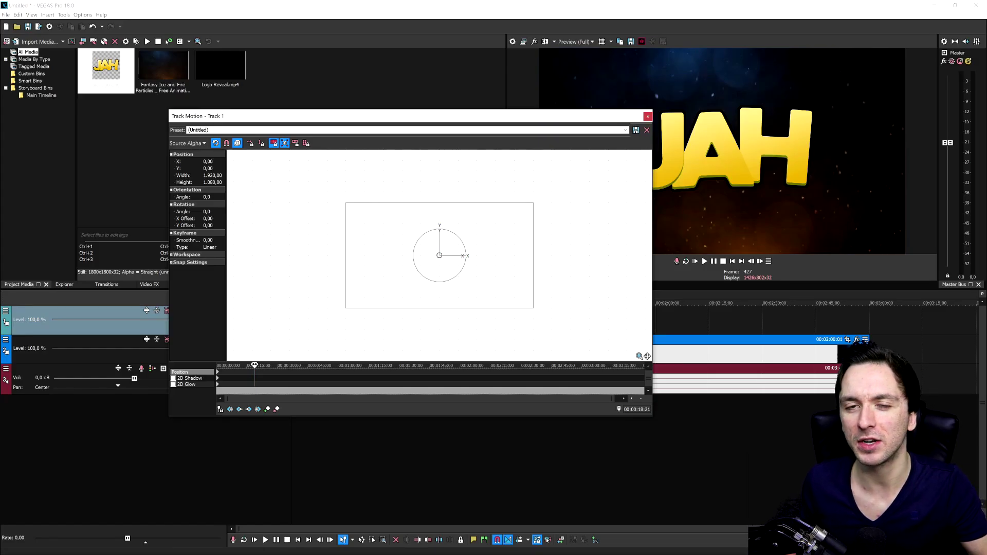
# Shrink the logo track's motion frame at the first keyframe to about 1,263 by 710, and close Track Motion.
pyautogui.moveTo(309, 116); pyautogui.dragTo(574, 259)
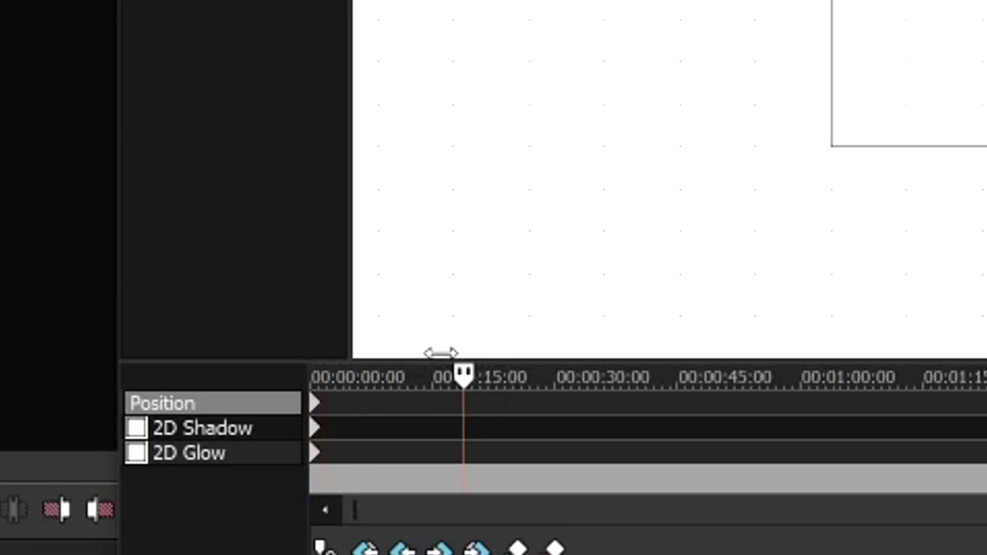
pyautogui.moveTo(513, 500); pyautogui.dragTo(479, 497)
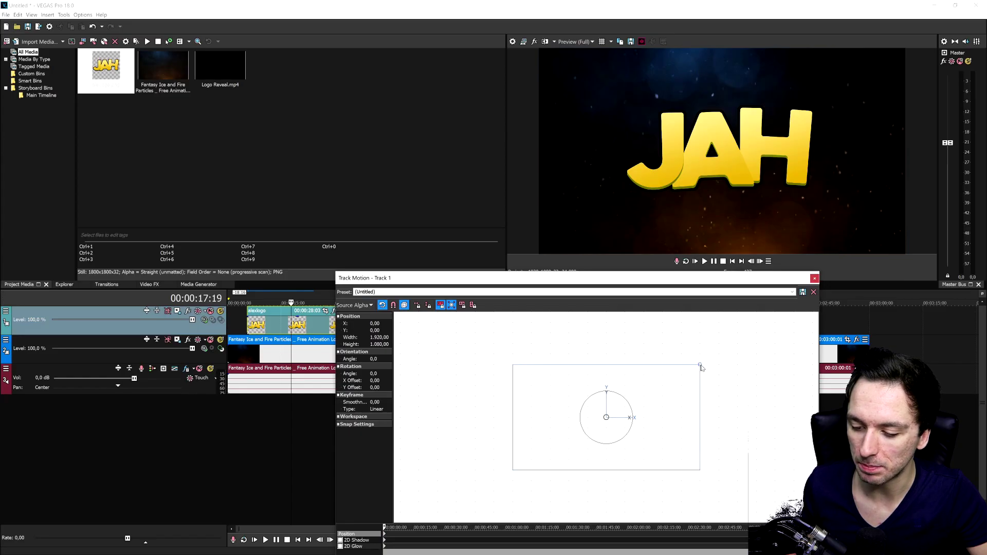
pyautogui.moveTo(702, 367); pyautogui.dragTo(667, 382)
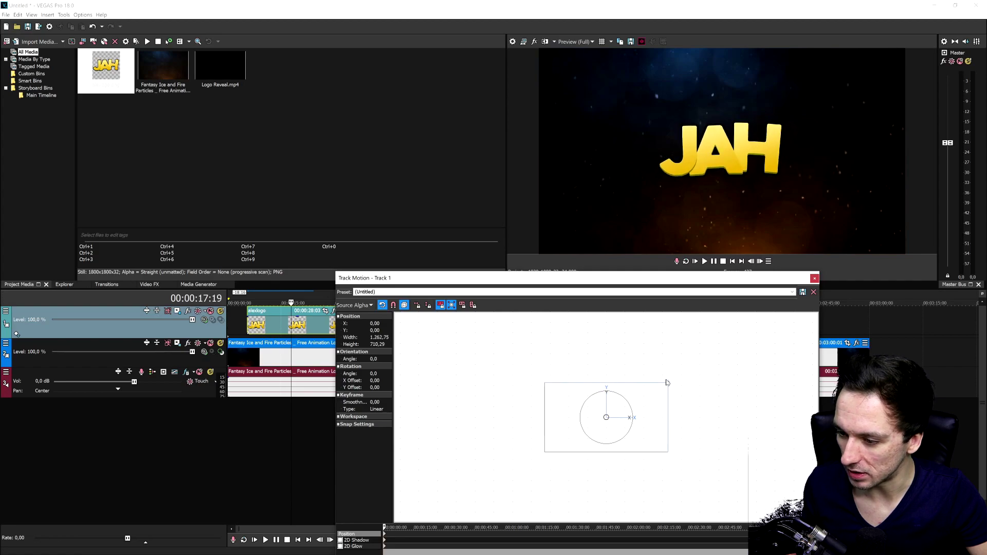
pyautogui.click(814, 278)
# Move the logo event to the very start of the timeline.
pyautogui.scroll(5, 349, 321)
pyautogui.moveTo(350, 315); pyautogui.dragTo(234, 315)
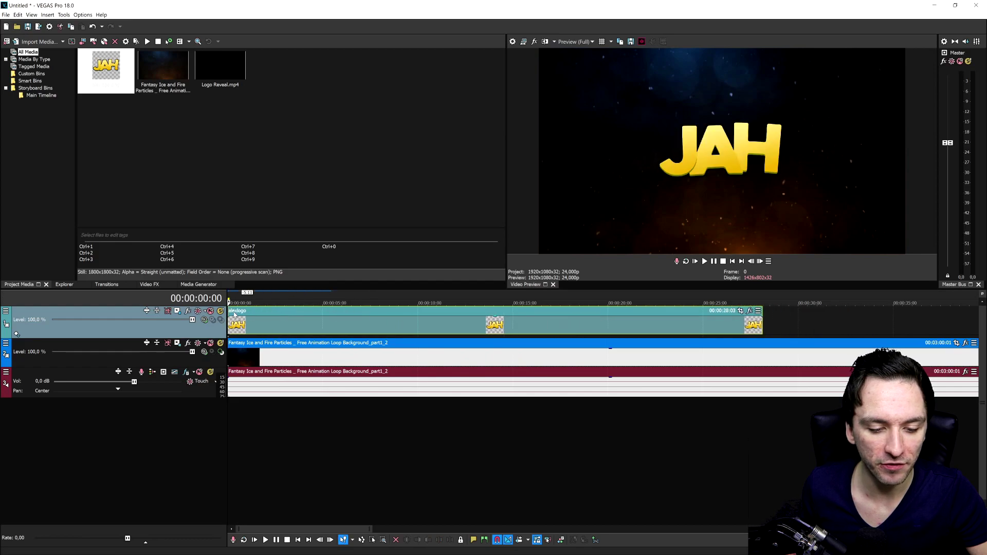
# In Track Motion for the logo track, enlarge the frame at the first keyframe to about 93,744 by 52,731.
pyautogui.click(178, 312)
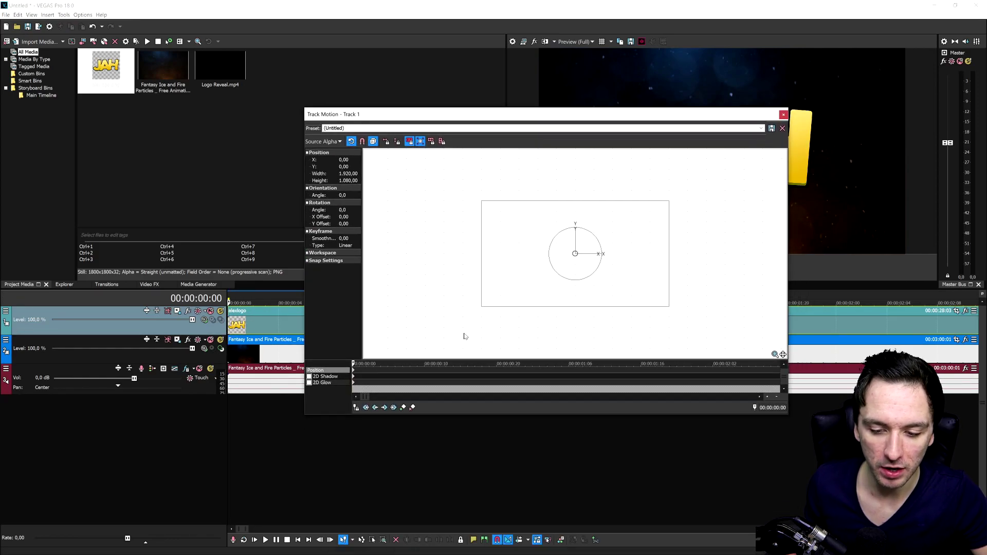
pyautogui.scroll(-4, 630, 221)
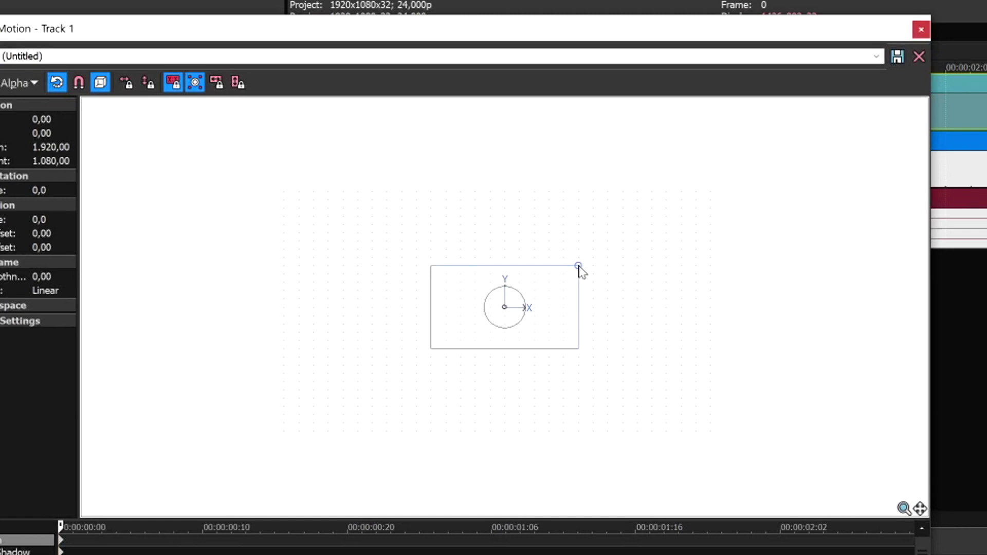
pyautogui.moveTo(579, 266); pyautogui.dragTo(986, 122)
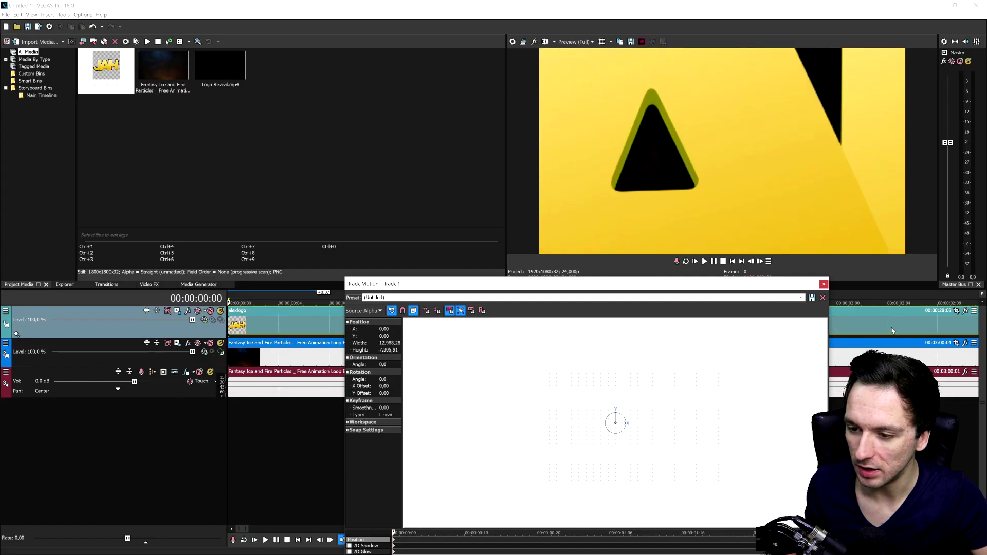
pyautogui.moveTo(891, 330); pyautogui.dragTo(871, 316)
# Add a position keyframe at 00:00:00:07 by restoring the motion box to its default, and play back the zoom animation.
pyautogui.moveTo(564, 284); pyautogui.dragTo(542, 155)
pyautogui.scroll(5, 374, 411)
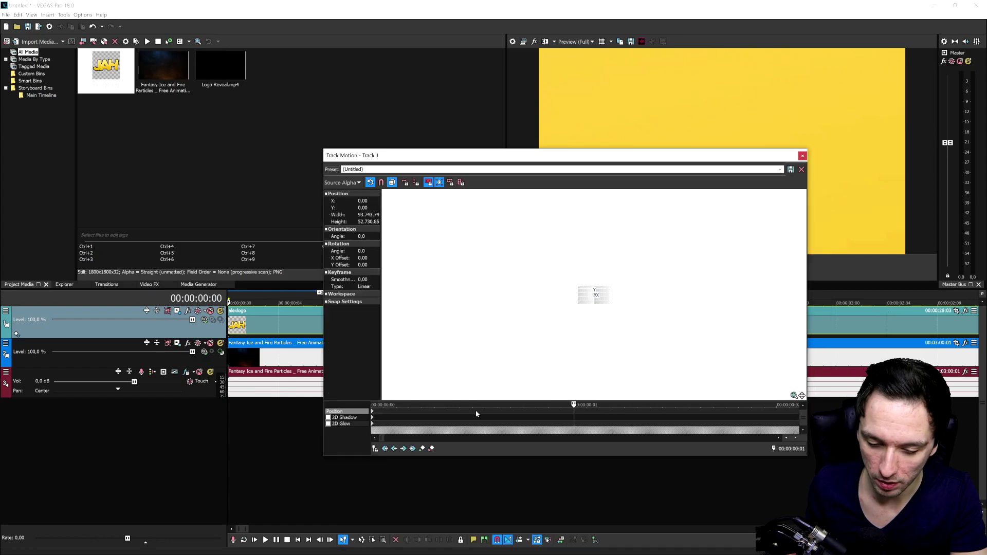
pyautogui.scroll(-6, 476, 410)
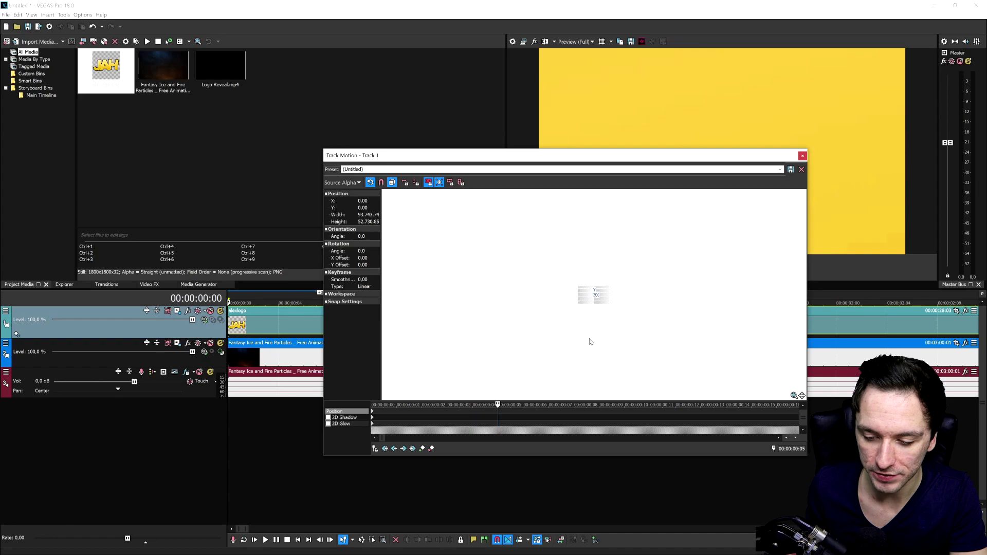
pyautogui.rightClick(590, 292)
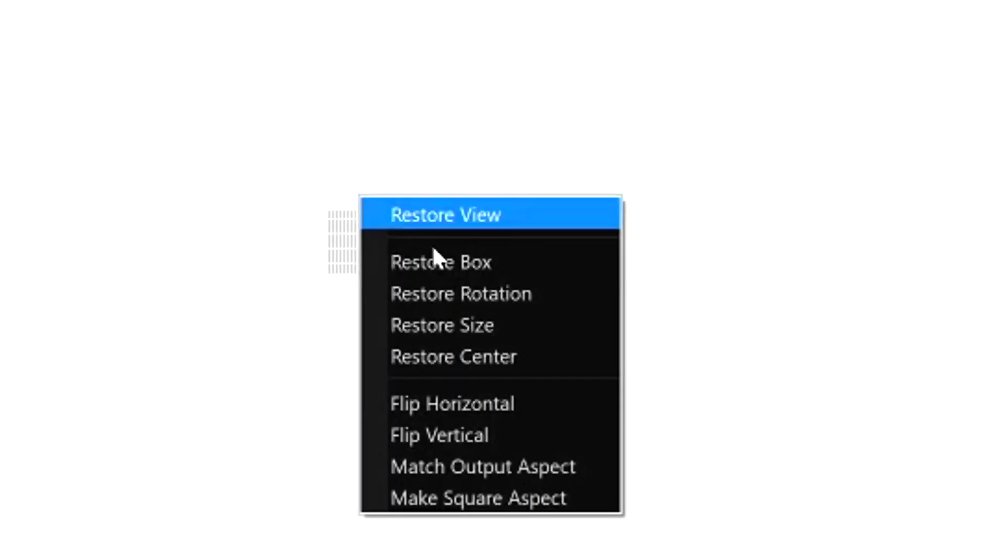
pyautogui.click(460, 261)
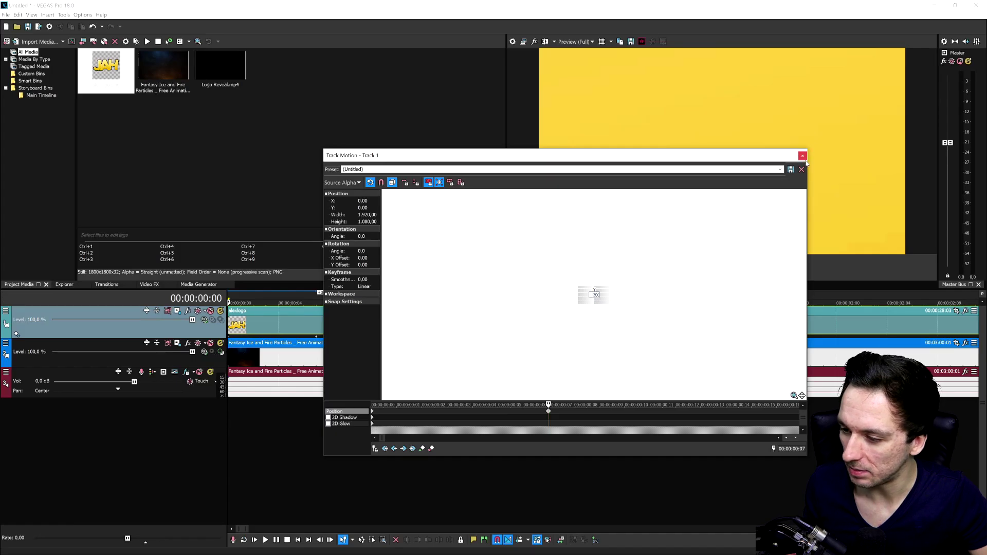
pyautogui.click(800, 156)
pyautogui.press('space')
pyautogui.press('space')
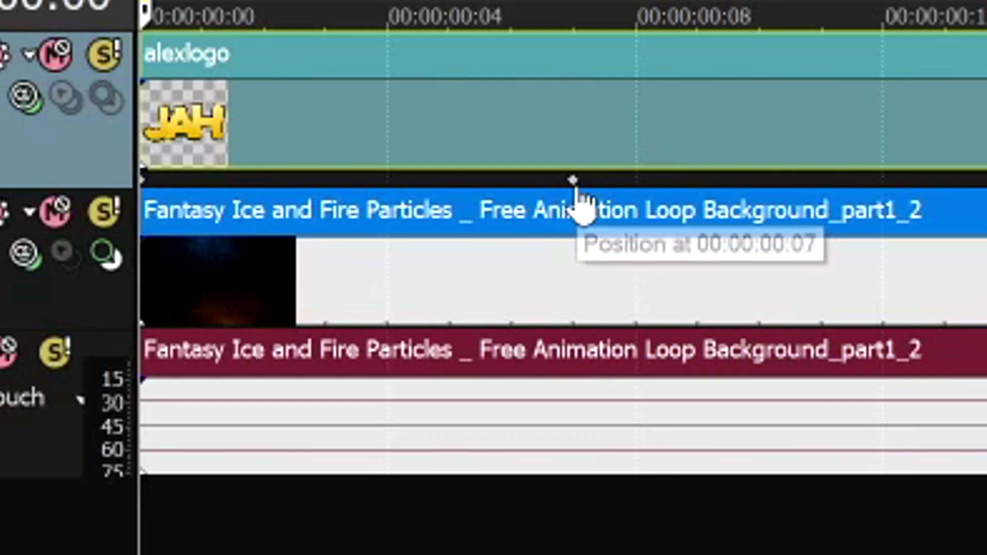
# Shrink the logo track's motion frame at the 00:00:00:07 keyframe to about 1,409 by 792.
pyautogui.click(316, 339)
pyautogui.click(62, 44)
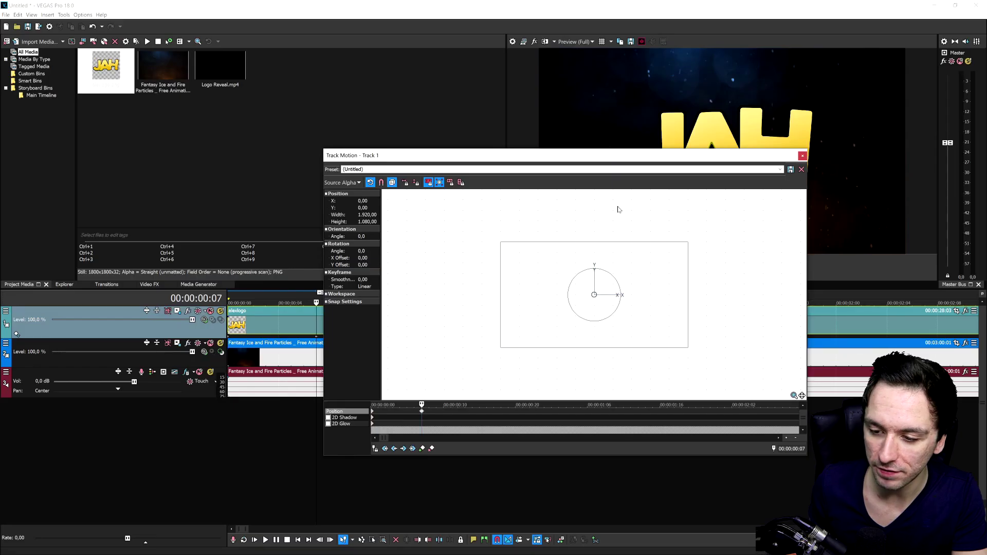
pyautogui.moveTo(600, 158); pyautogui.dragTo(597, 276)
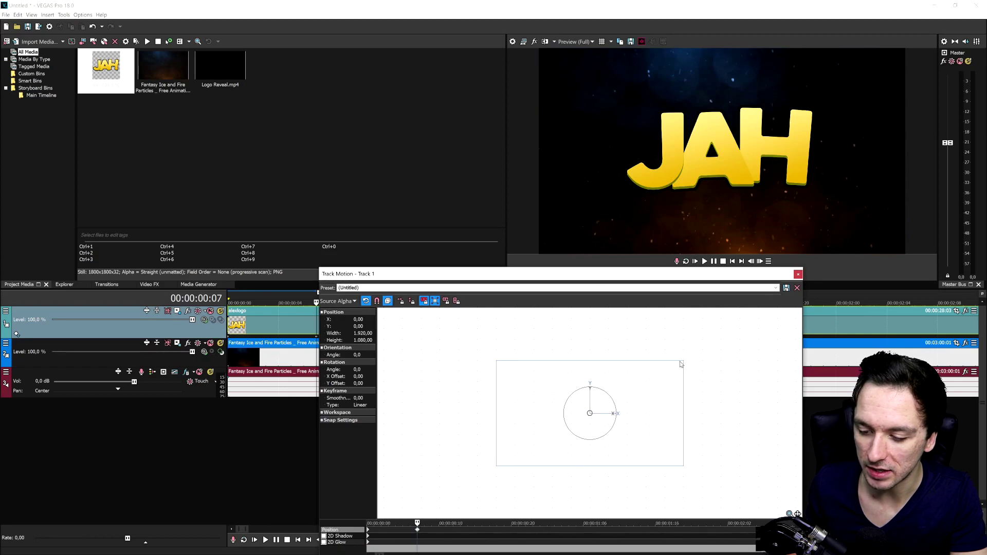
pyautogui.moveTo(684, 362); pyautogui.dragTo(659, 376)
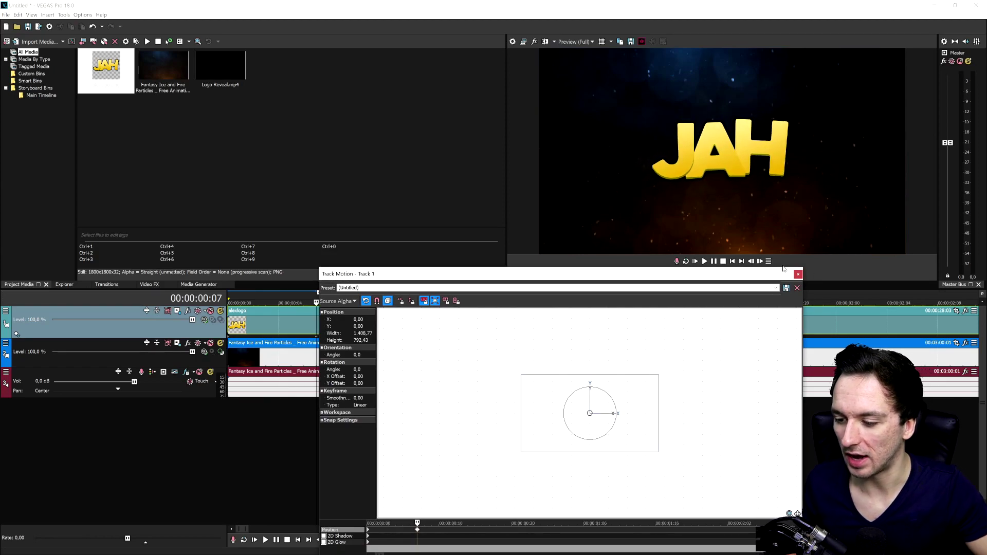
pyautogui.click(797, 274)
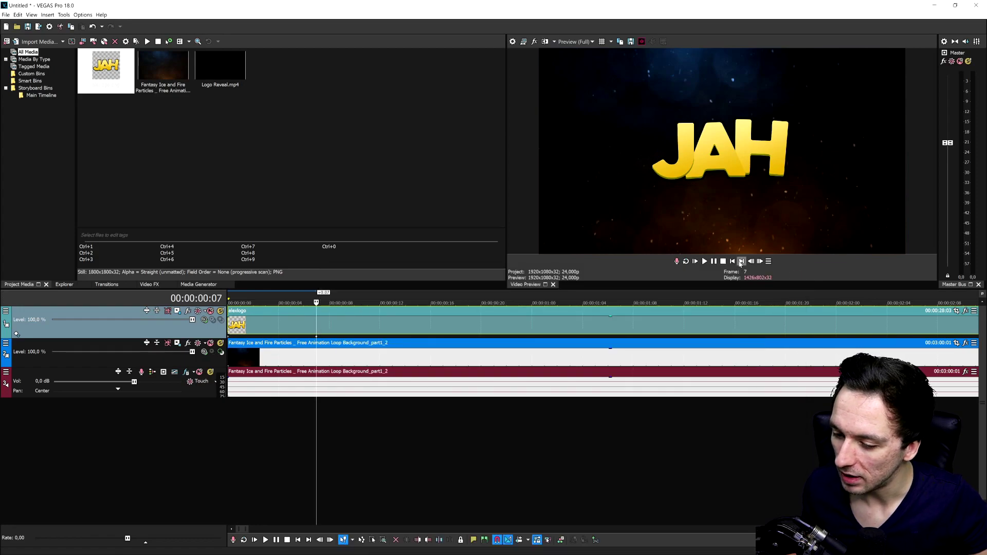
# Set the logo track's position keyframe at 00:00:00:07 to Fast interpolation, and play back the animation.
pyautogui.click(731, 261)
pyautogui.scroll(2, 233, 320)
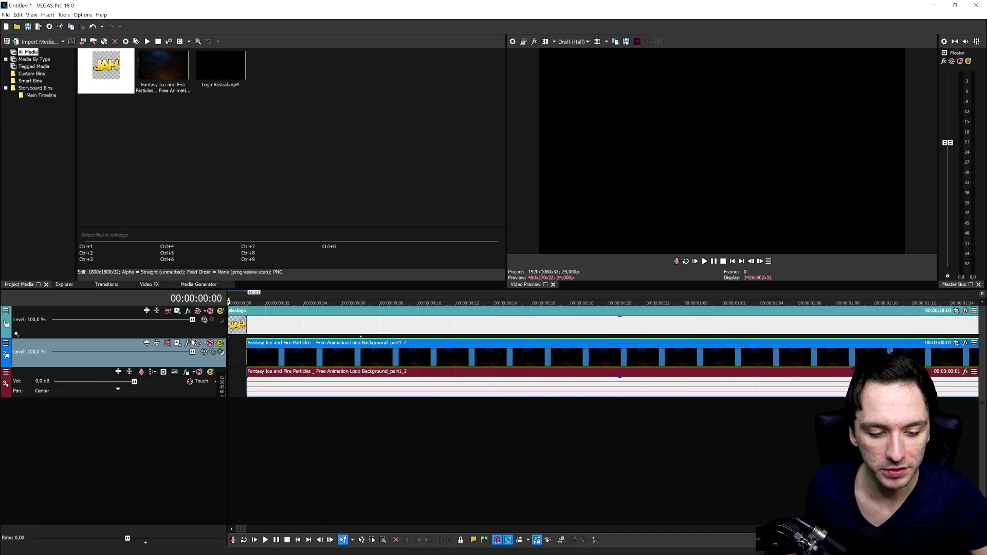
pyautogui.click(177, 310)
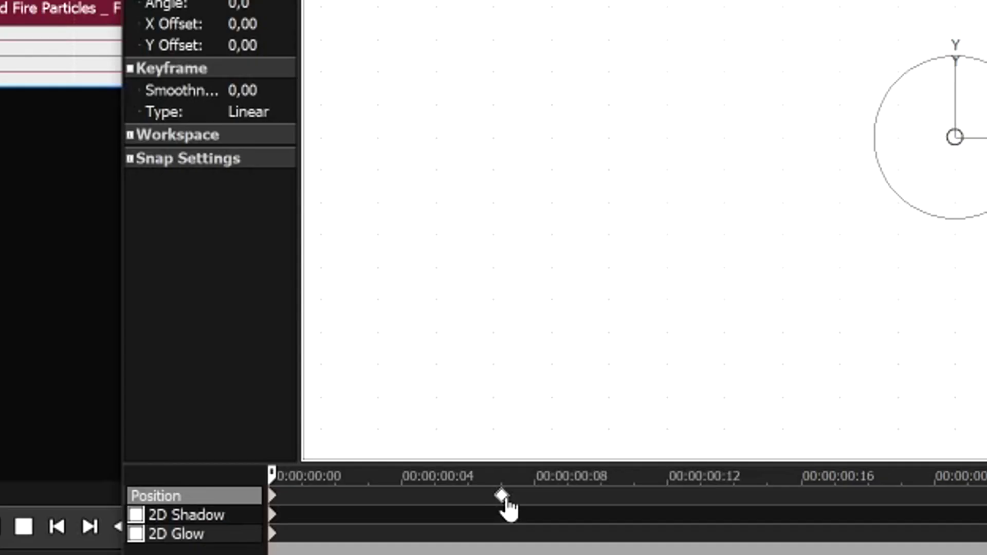
pyautogui.rightClick(443, 532)
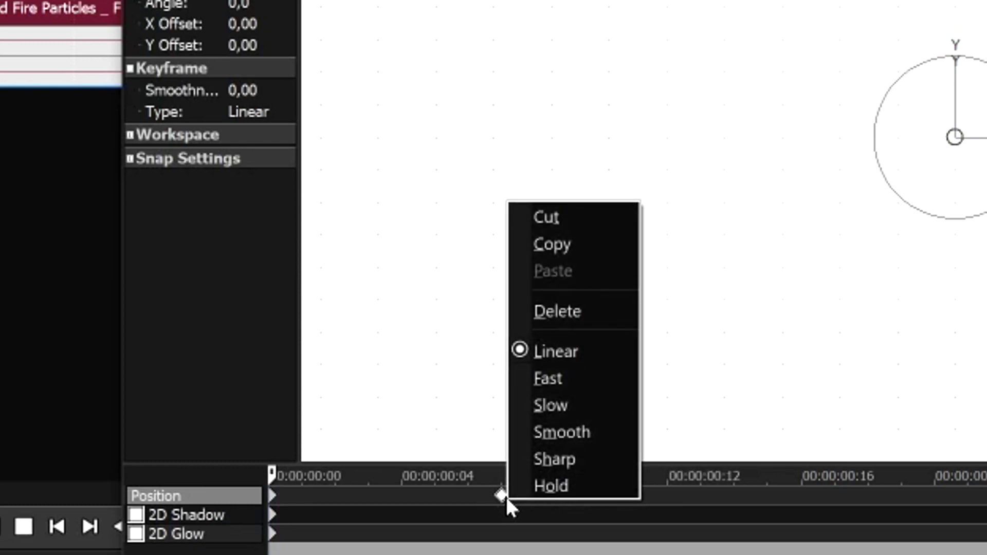
pyautogui.click(592, 375)
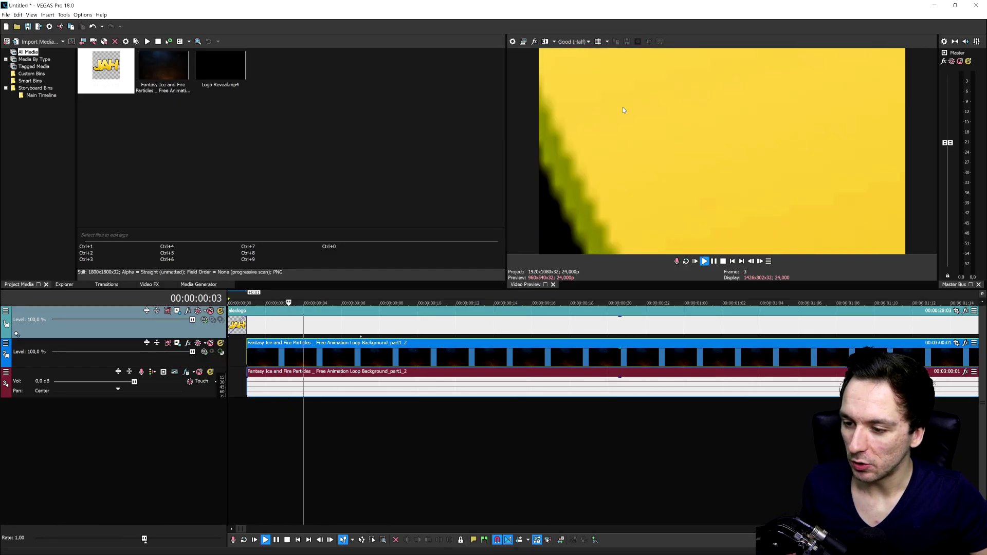
pyautogui.press('space')
# Insert a new video track above the logo track and copy the logo event onto it, starting at about 7 seconds.
pyautogui.scroll(-3, 378, 321)
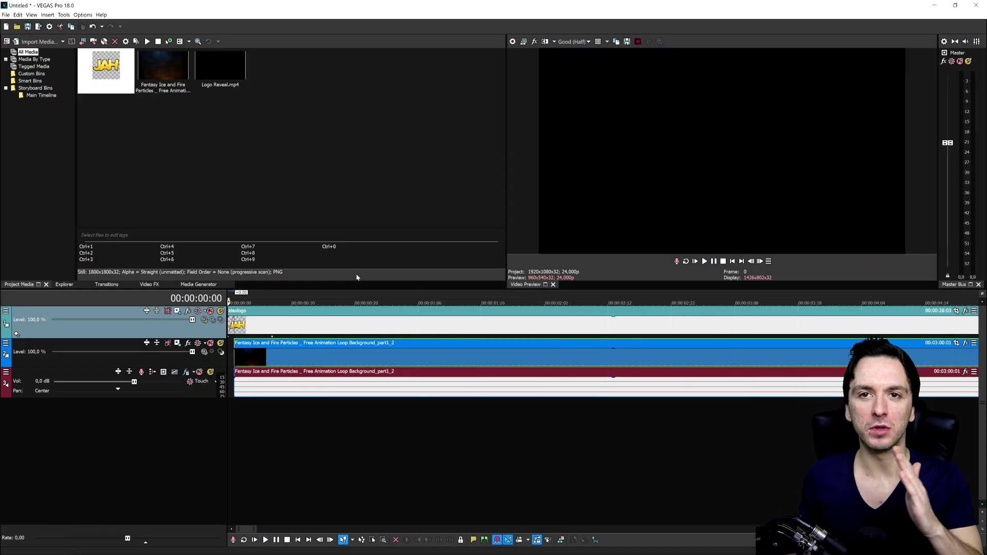
pyautogui.scroll(-5, 305, 315)
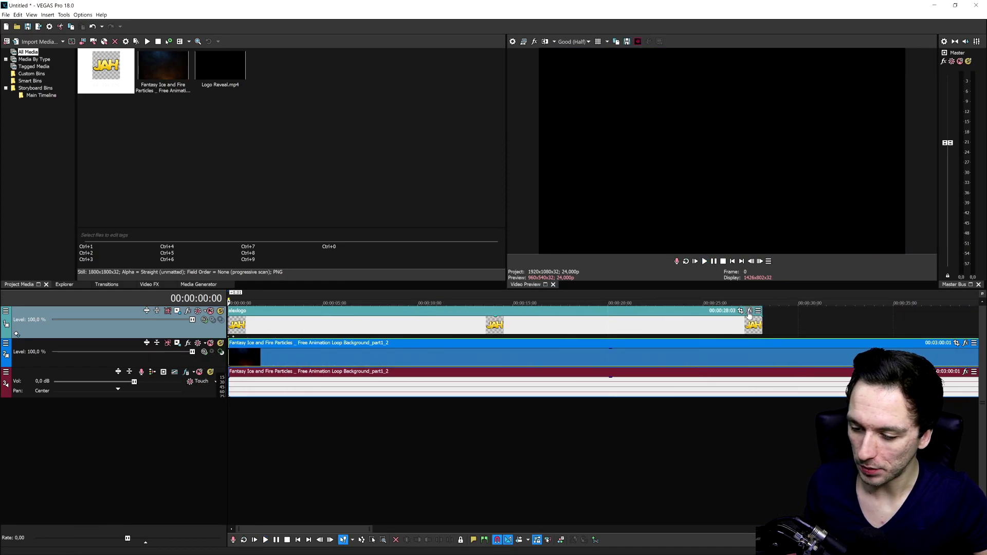
pyautogui.scroll(-2, 461, 343)
pyautogui.click(298, 324)
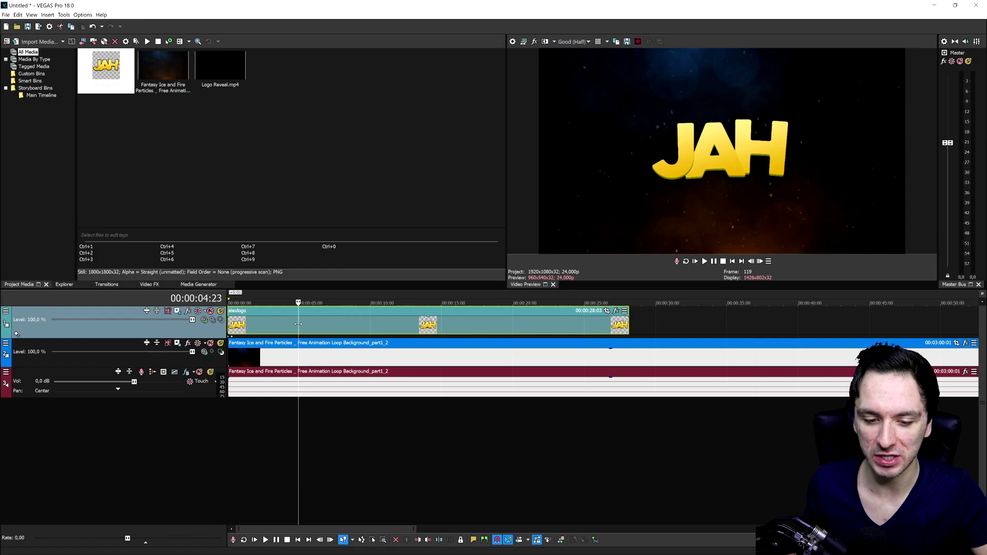
pyautogui.rightClick(201, 337)
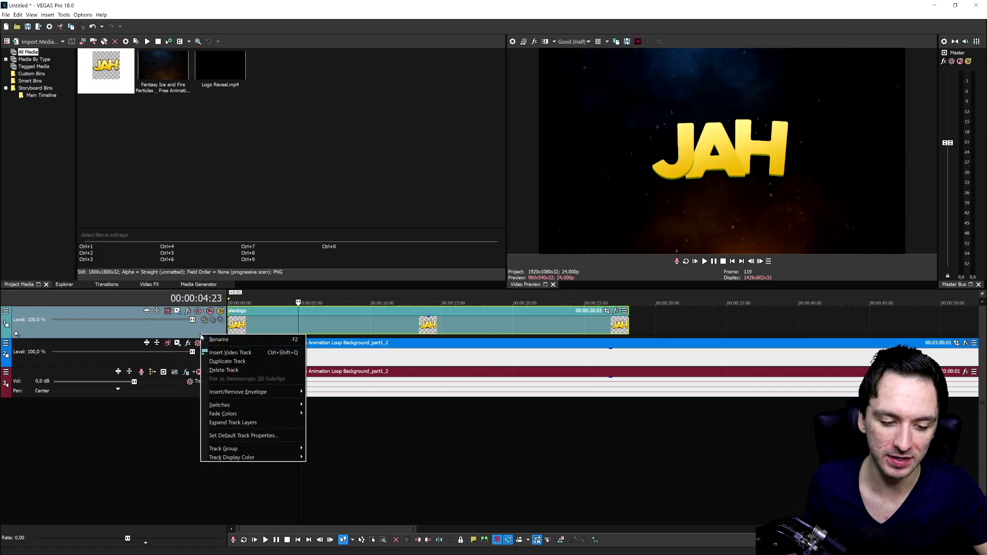
pyautogui.press('Escape')
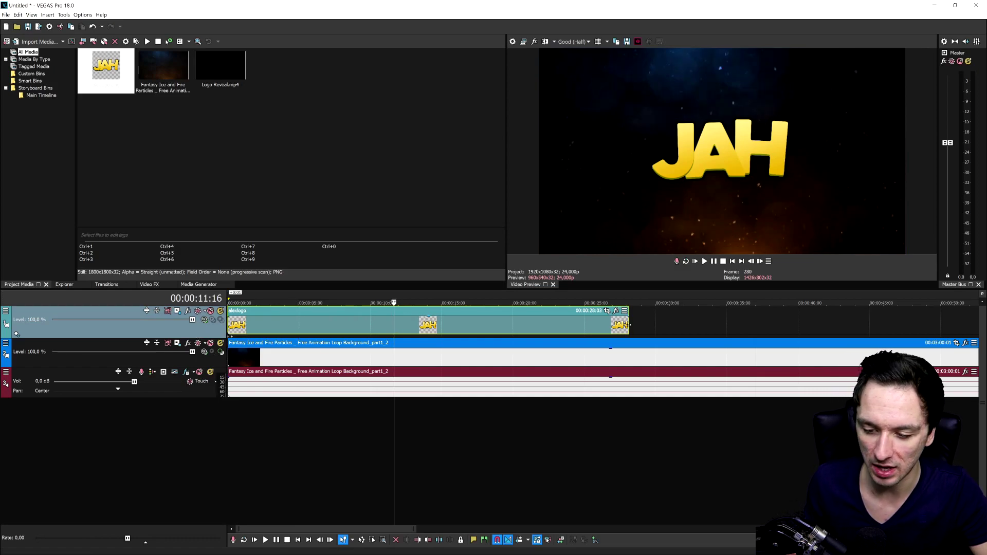
pyautogui.rightClick(646, 320)
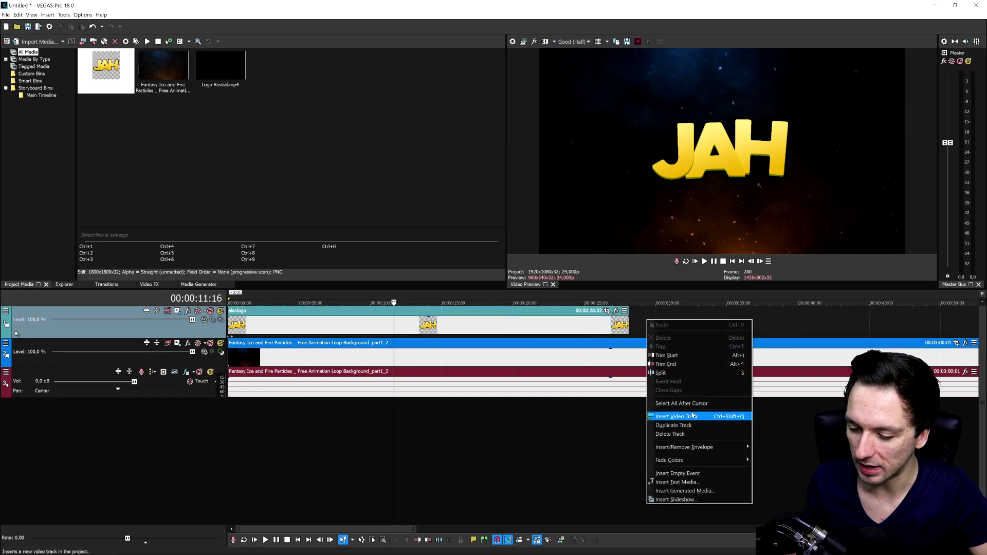
pyautogui.click(681, 418)
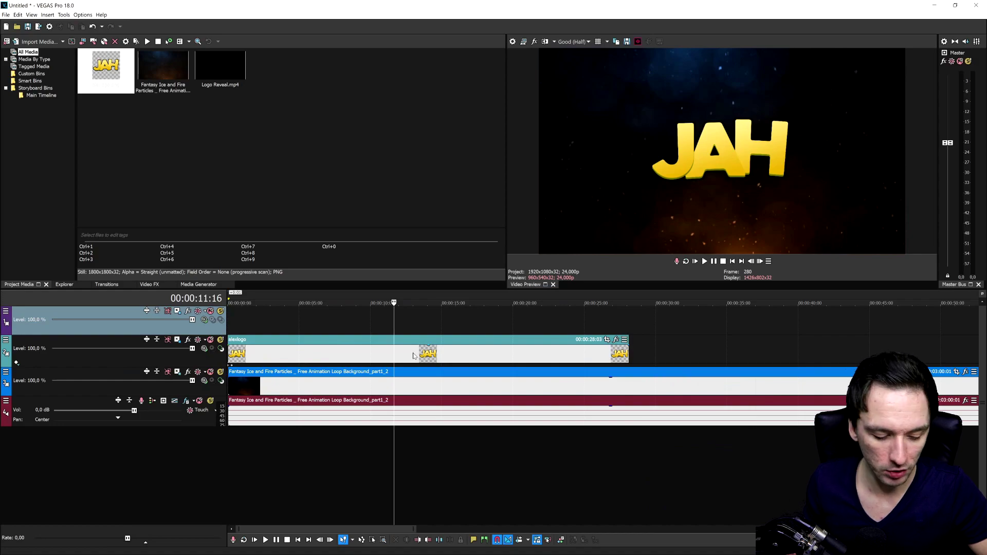
pyautogui.moveTo(429, 354); pyautogui.dragTo(535, 324)
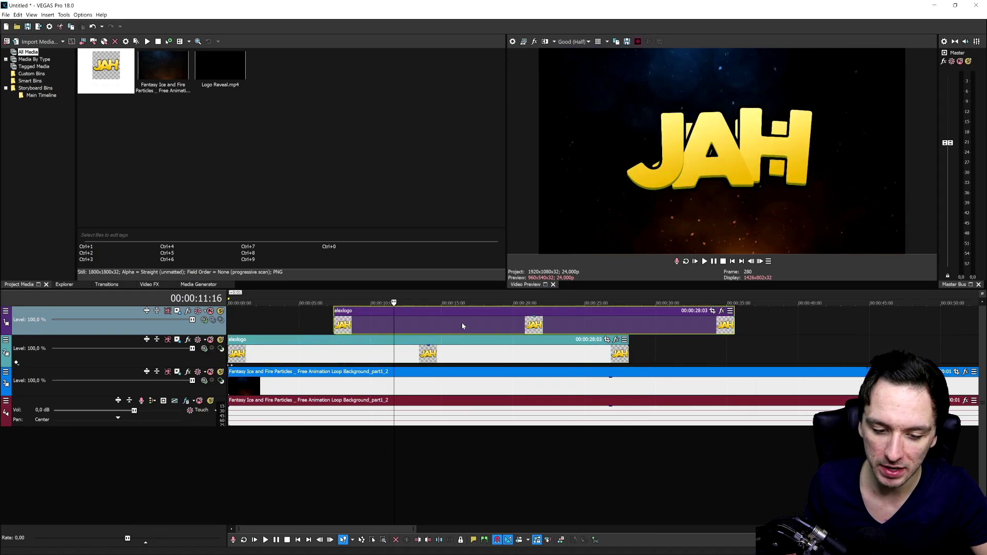
# Replace the upper track's logo event with a fresh copy of the lower logo event, aligned to the start of the timeline.
pyautogui.moveTo(442, 325); pyautogui.dragTo(291, 324)
pyautogui.click(365, 357)
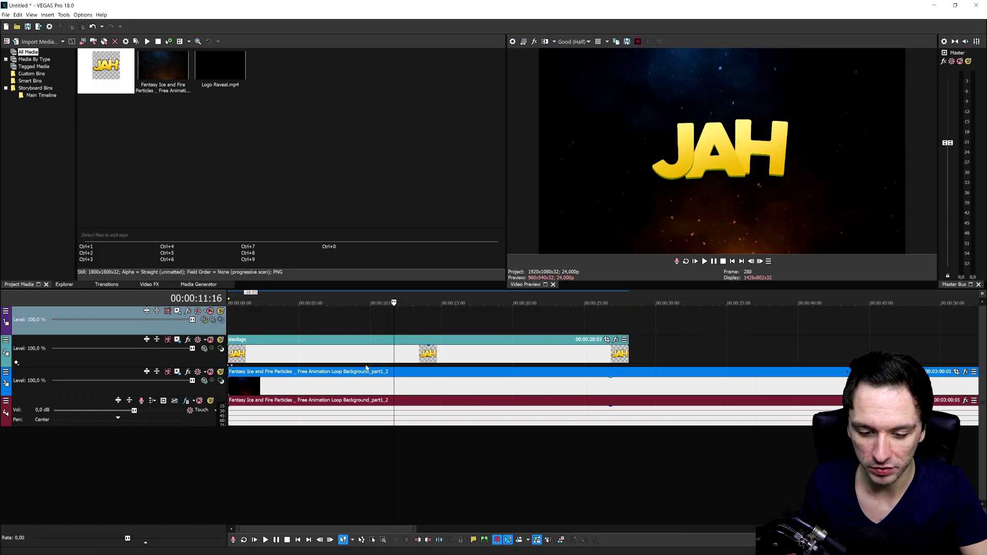
pyautogui.rightClick(366, 360)
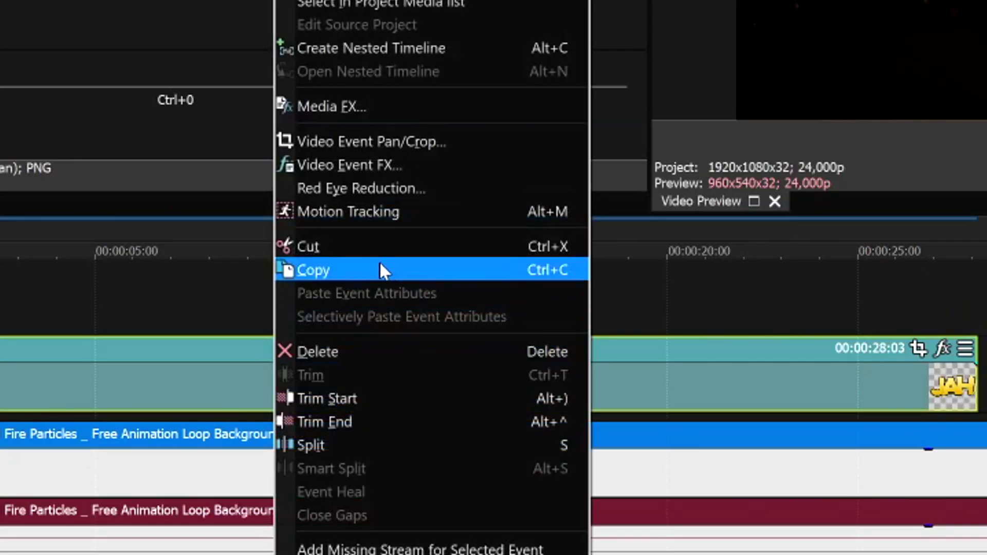
pyautogui.click(380, 265)
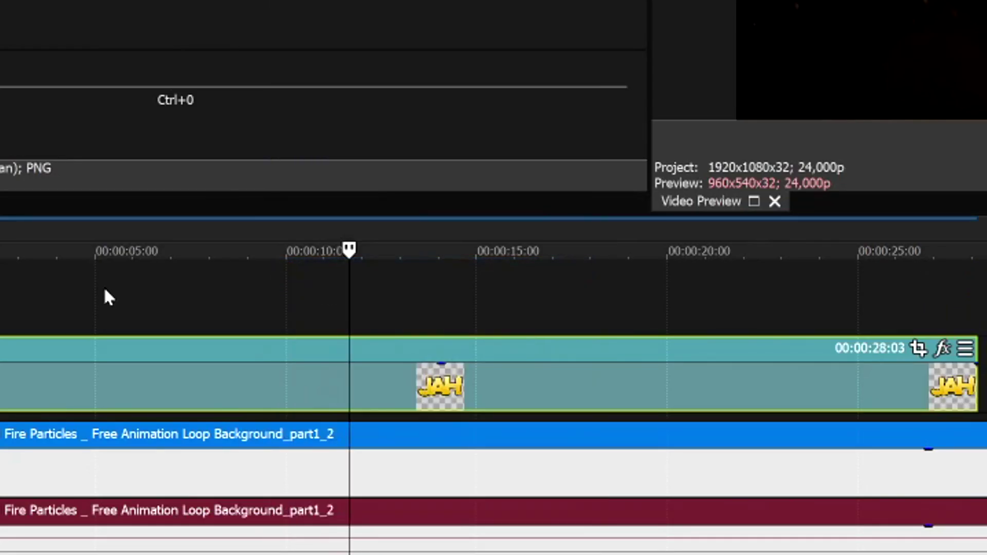
pyautogui.click(103, 292)
pyautogui.hotkey('ctrl', 'v')
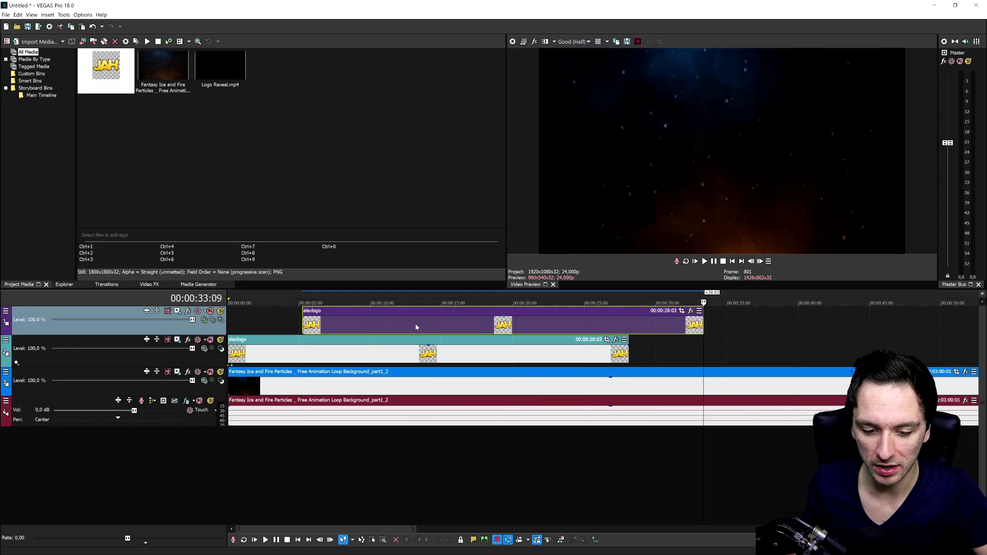
pyautogui.hotkey('ctrl', 'z')
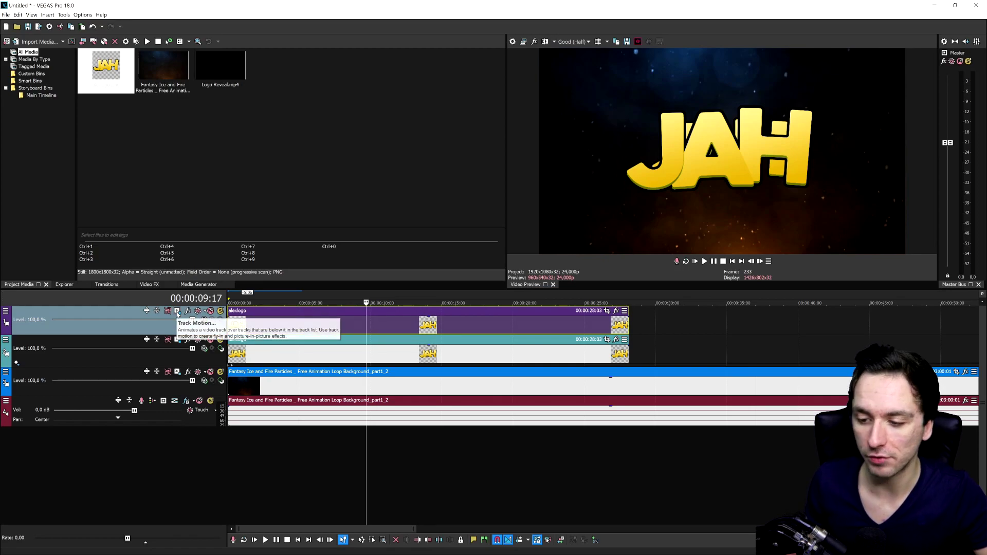
# Shrink the upper logo track's motion frame to match the lower logo, and move its event to start at 00:00:00:07.
pyautogui.click(177, 311)
pyautogui.moveTo(684, 362); pyautogui.dragTo(654, 367)
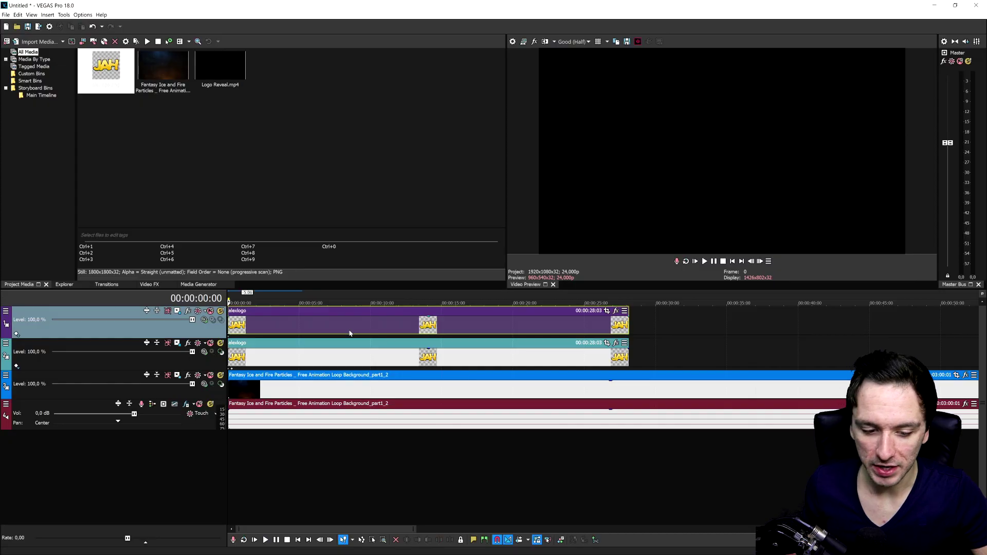
pyautogui.scroll(2, 350, 331)
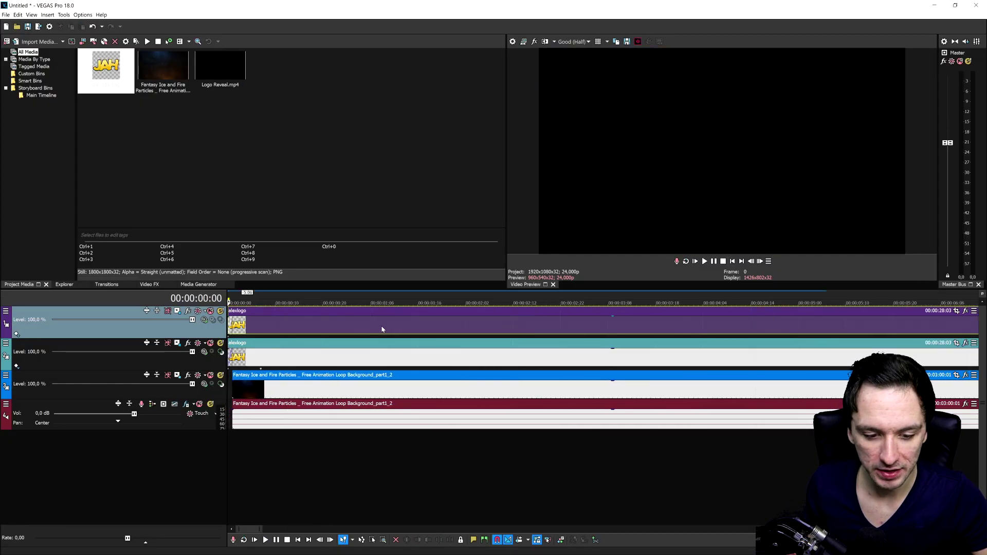
pyautogui.scroll(10, 297, 330)
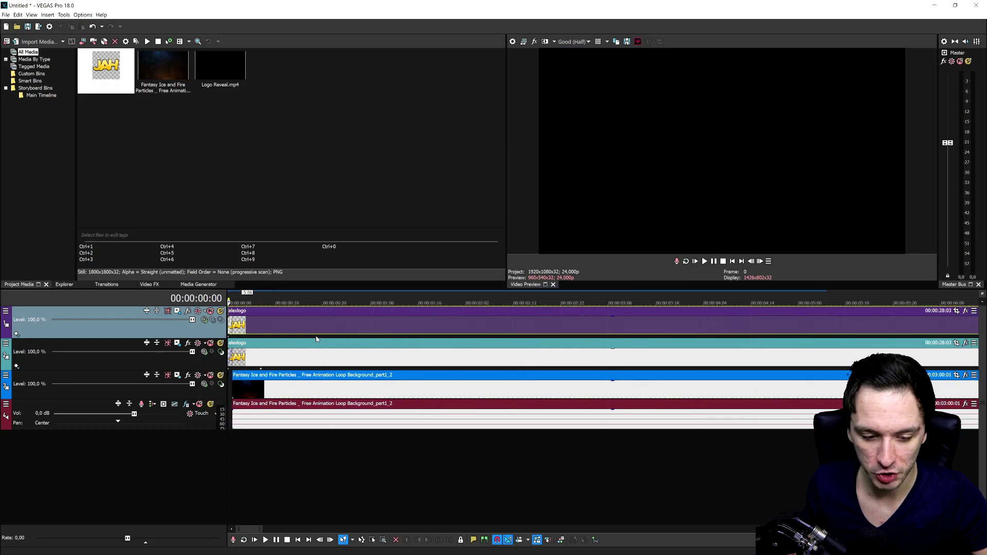
pyautogui.scroll(-8, 297, 330)
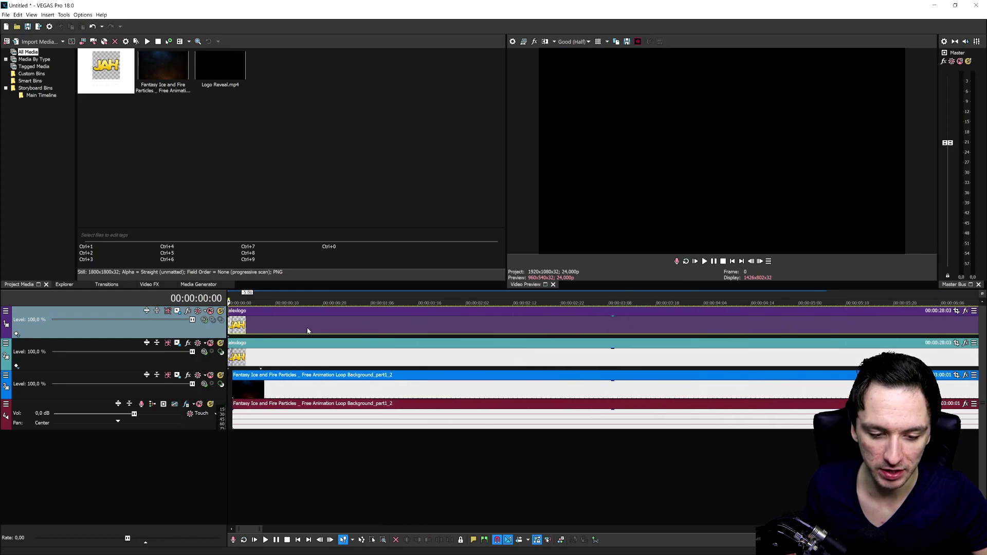
pyautogui.moveTo(440, 335); pyautogui.dragTo(334, 317)
pyautogui.scroll(1, 388, 345)
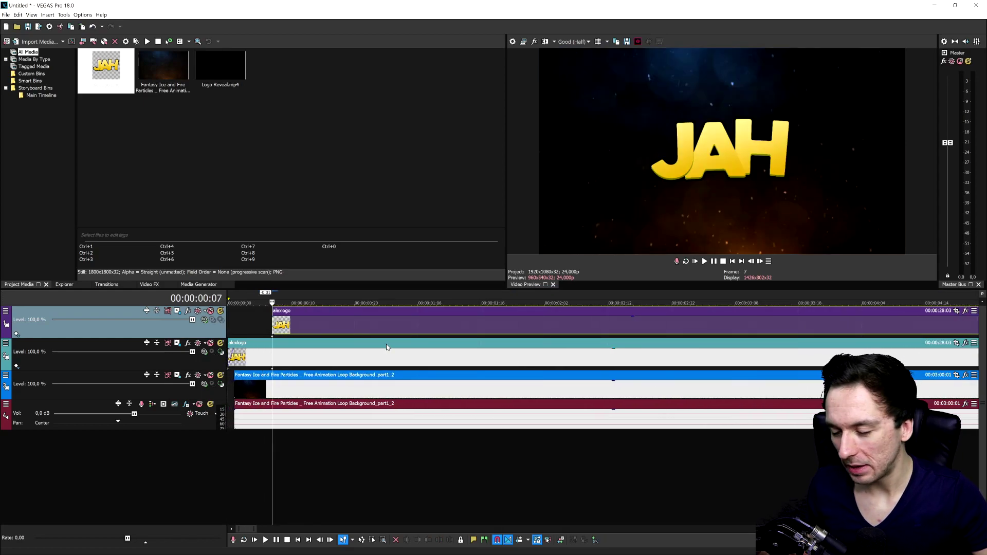
# Split the upper logo event at 00:00:01:00.
pyautogui.scroll(4, 403, 348)
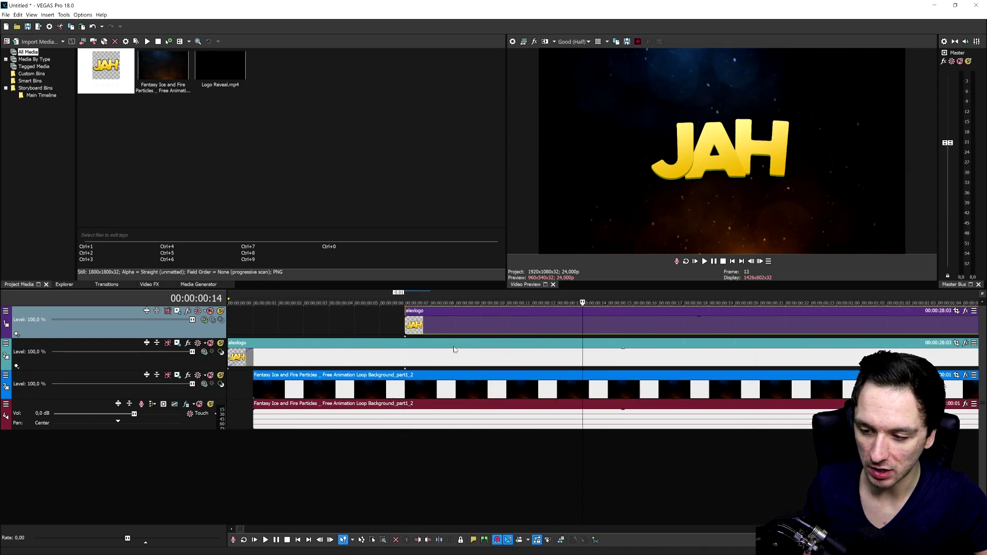
pyautogui.scroll(-5, 453, 350)
pyautogui.press('s')
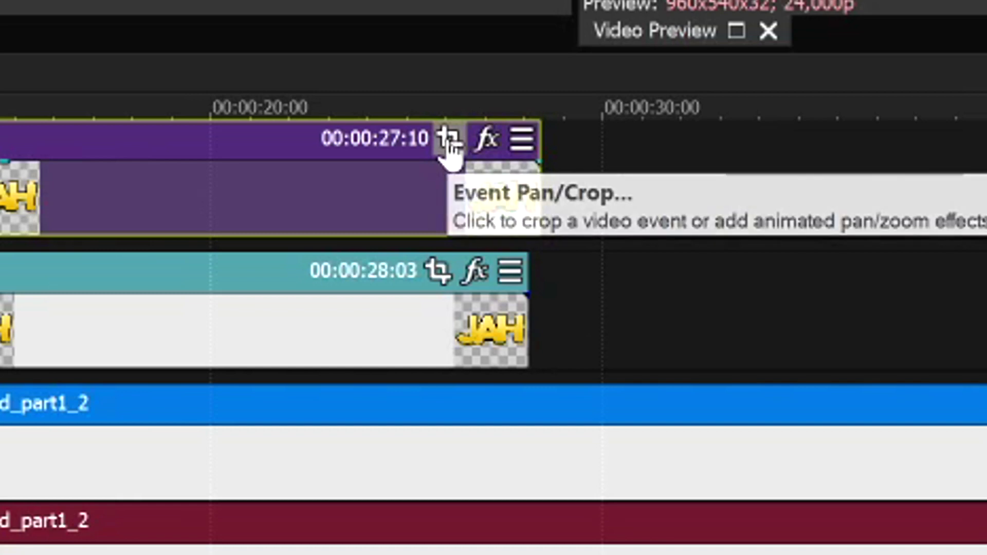
# Enable masking in Event Pan/Crop for the upper logo event's second part and draw a tall, narrow rectangular mask just past the H.
pyautogui.click(449, 140)
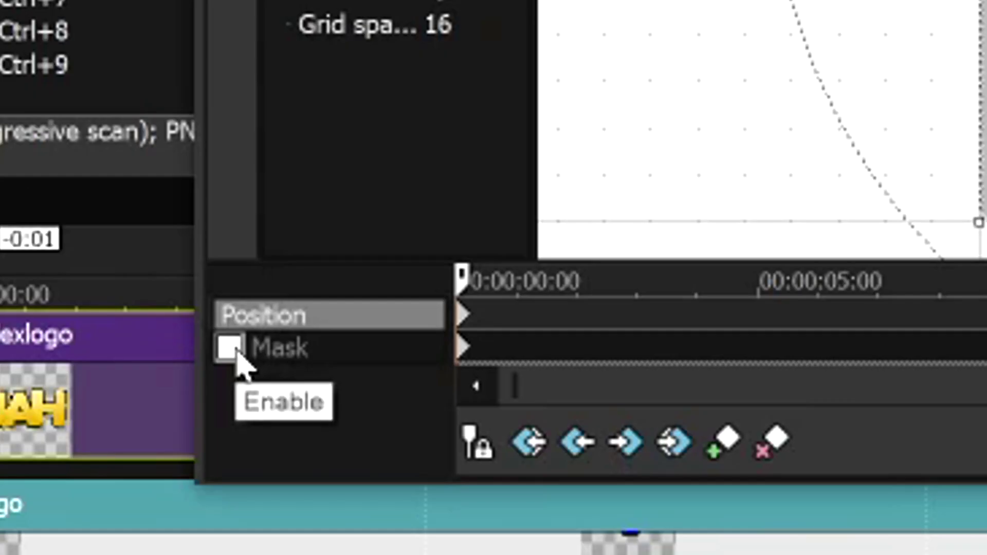
pyautogui.click(286, 313)
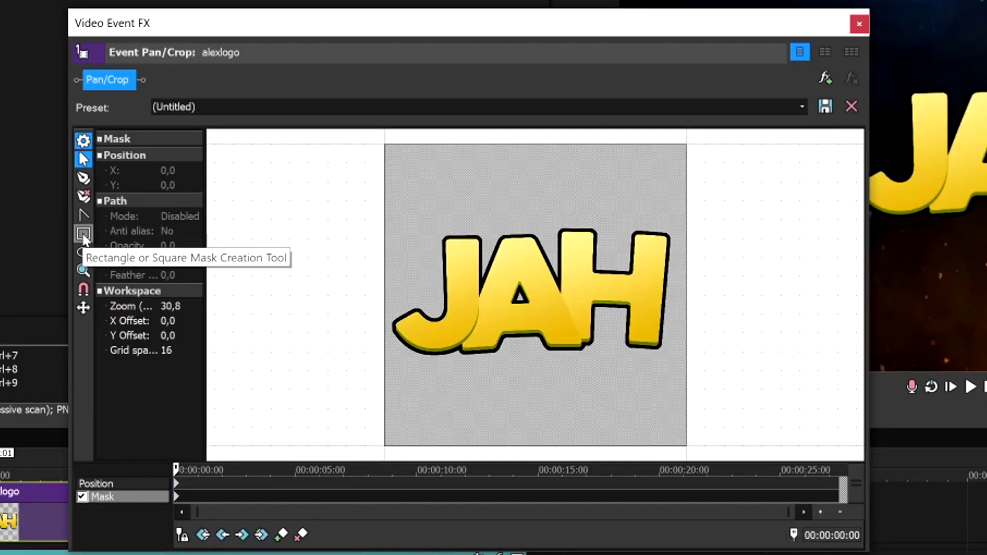
pyautogui.click(84, 233)
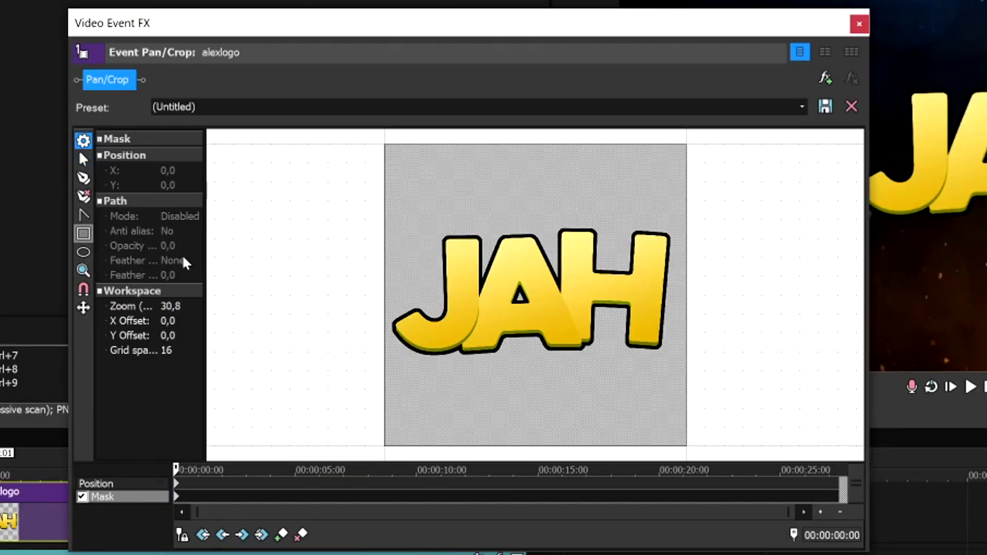
pyautogui.moveTo(691, 138)
pyautogui.mouseDown()
pyautogui.moveTo(718, 273)
pyautogui.moveTo(720, 425)
pyautogui.moveTo(709, 459)
pyautogui.mouseUp()
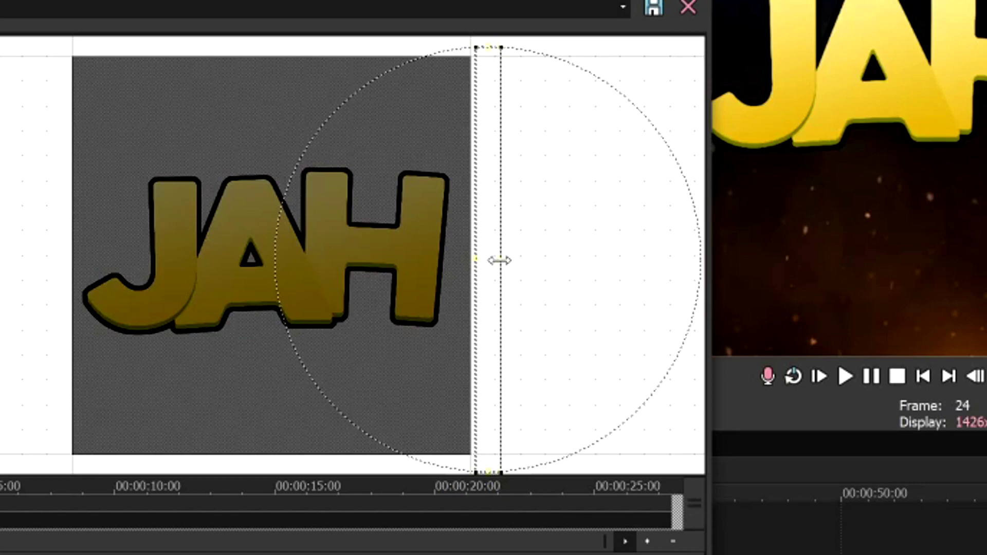
pyautogui.moveTo(499, 260)
pyautogui.mouseDown()
pyautogui.moveTo(550, 262)
pyautogui.moveTo(494, 264)
pyautogui.mouseUp()
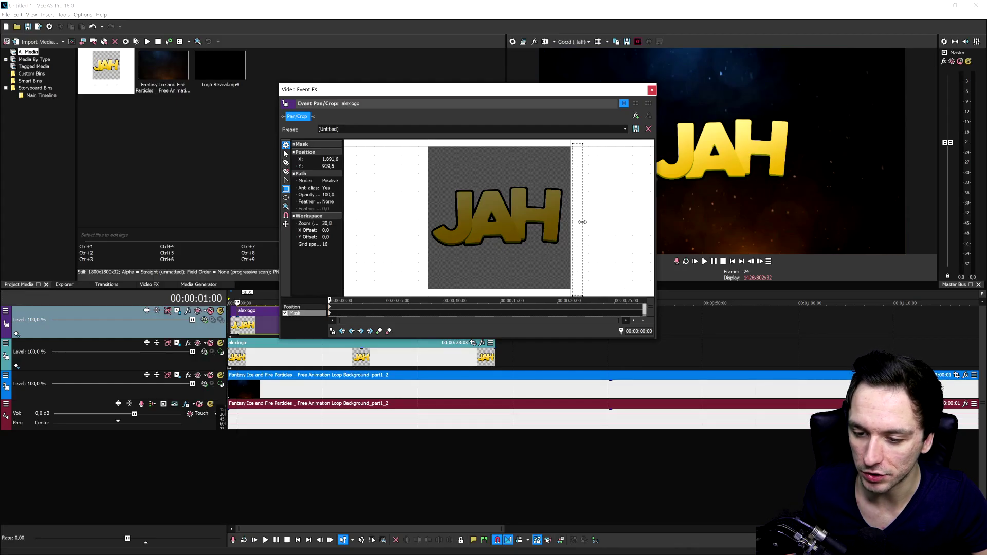
pyautogui.click(583, 222)
pyautogui.scroll(-2, 563, 153)
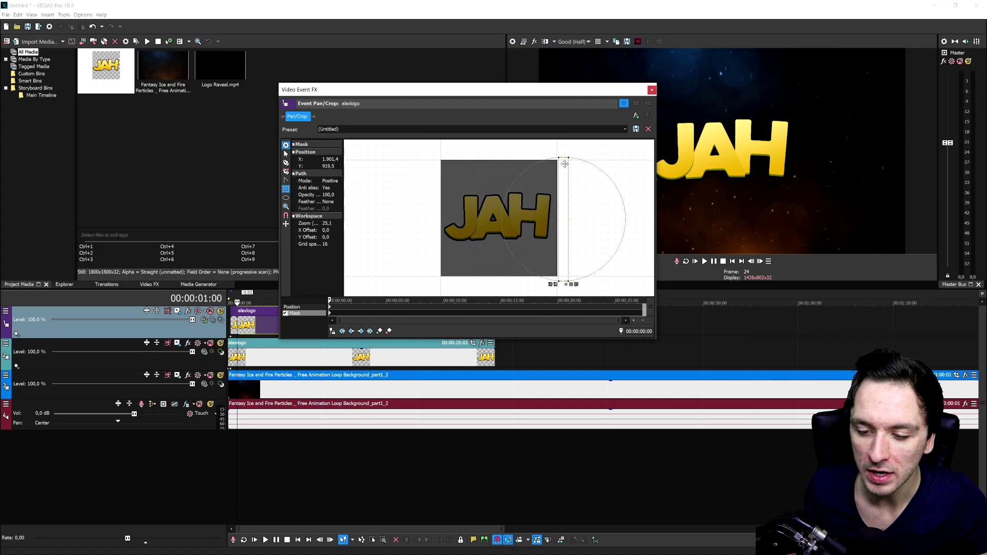
# Tilt the rectangular mask slightly and keyframe it at 00:00:04:03 moved across to the J side of the logo.
pyautogui.moveTo(583, 170); pyautogui.dragTo(573, 171)
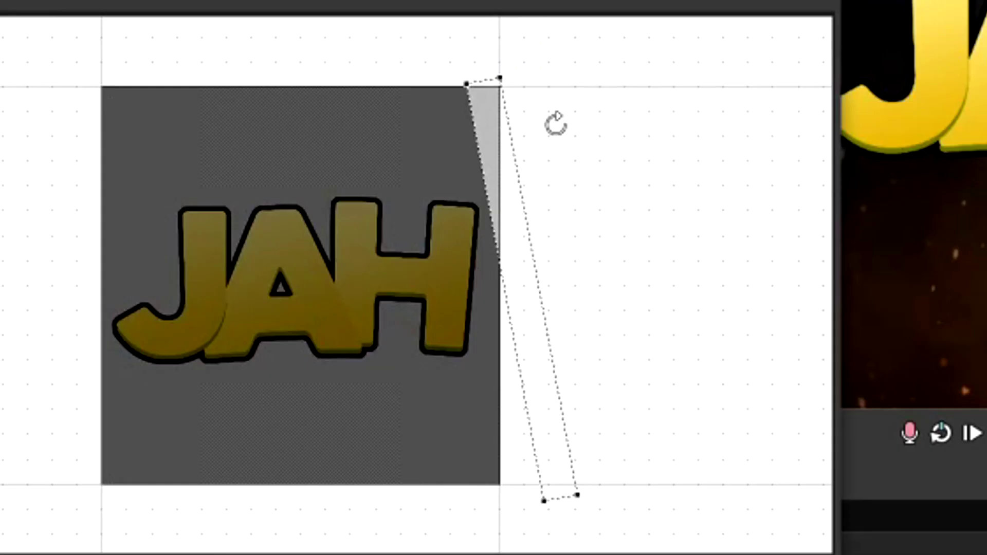
pyautogui.click(567, 169)
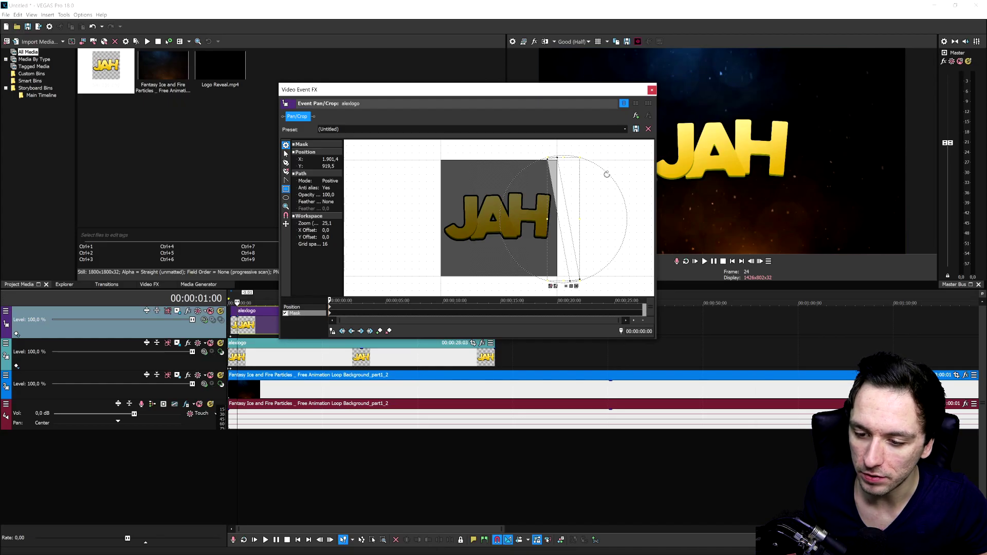
pyautogui.moveTo(606, 175); pyautogui.dragTo(598, 181)
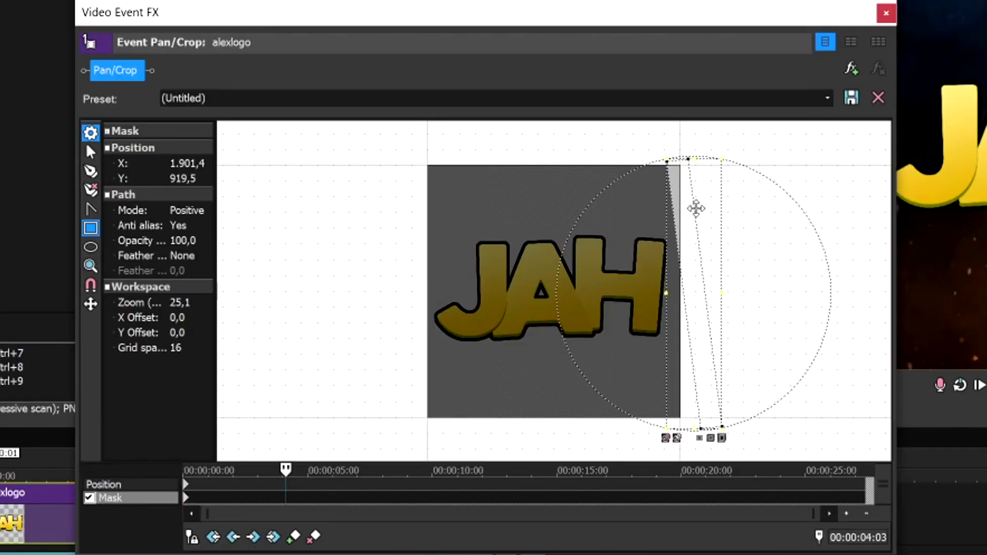
pyautogui.moveTo(679, 193); pyautogui.dragTo(406, 203)
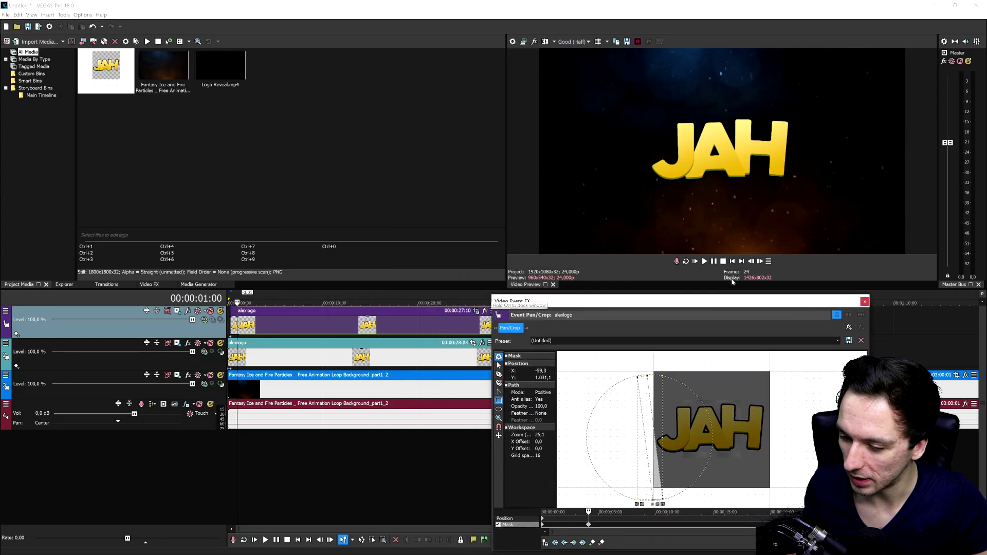
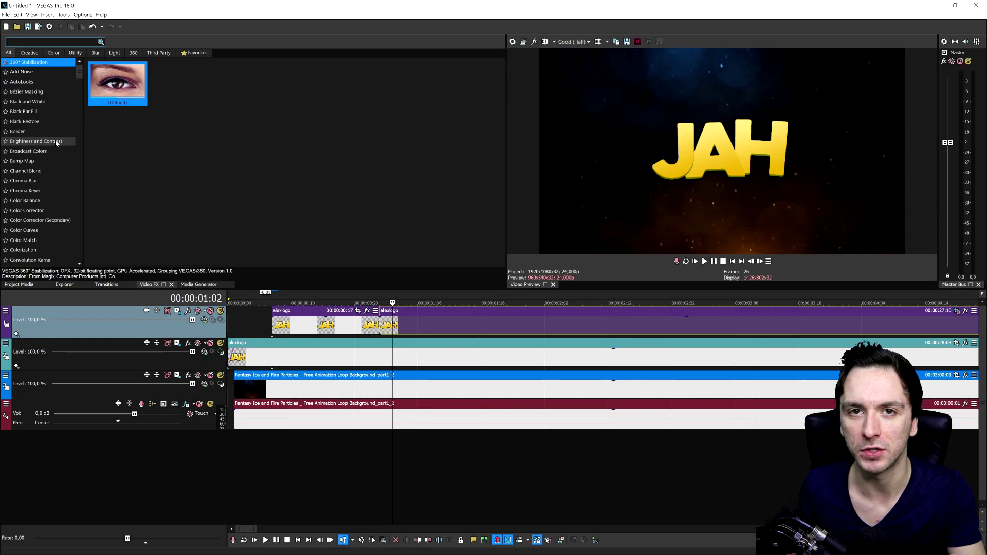
# Apply the Levels effect with the Brighten preset to the second part of the upper logo event.
pyautogui.scroll(-4, 56, 143)
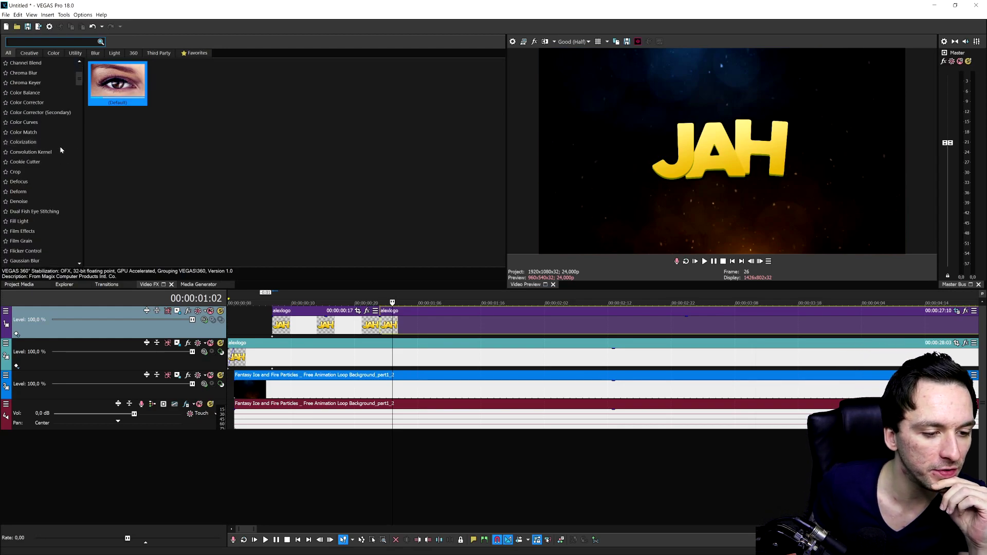
pyautogui.scroll(-2, 56, 142)
pyautogui.scroll(-2, 108, 284)
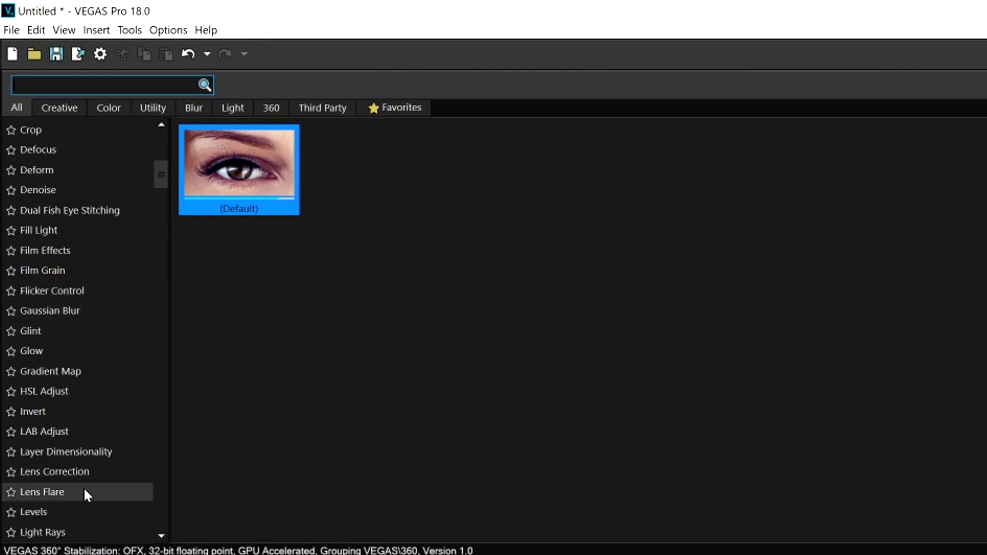
pyautogui.click(80, 512)
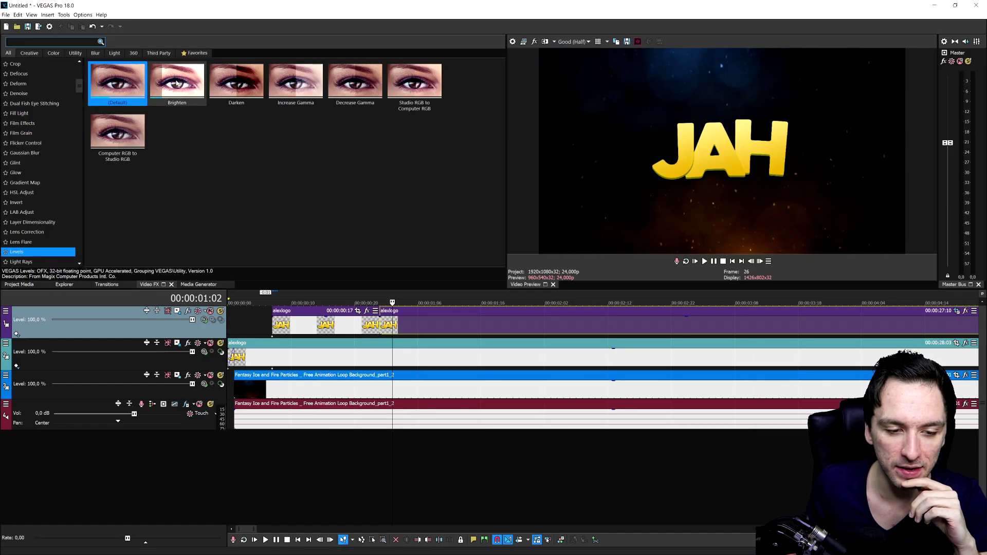
pyautogui.click(177, 83)
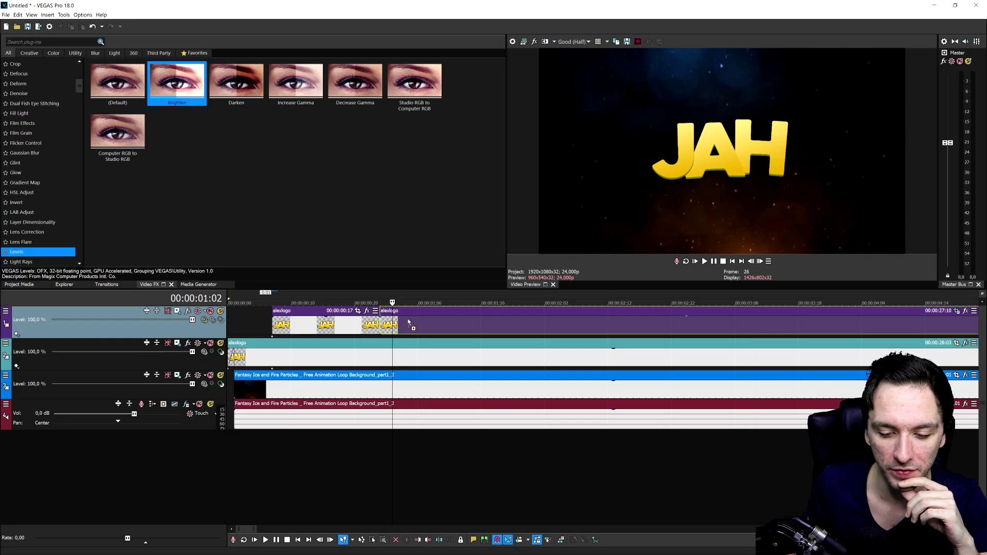
pyautogui.moveTo(409, 322); pyautogui.dragTo(408, 324)
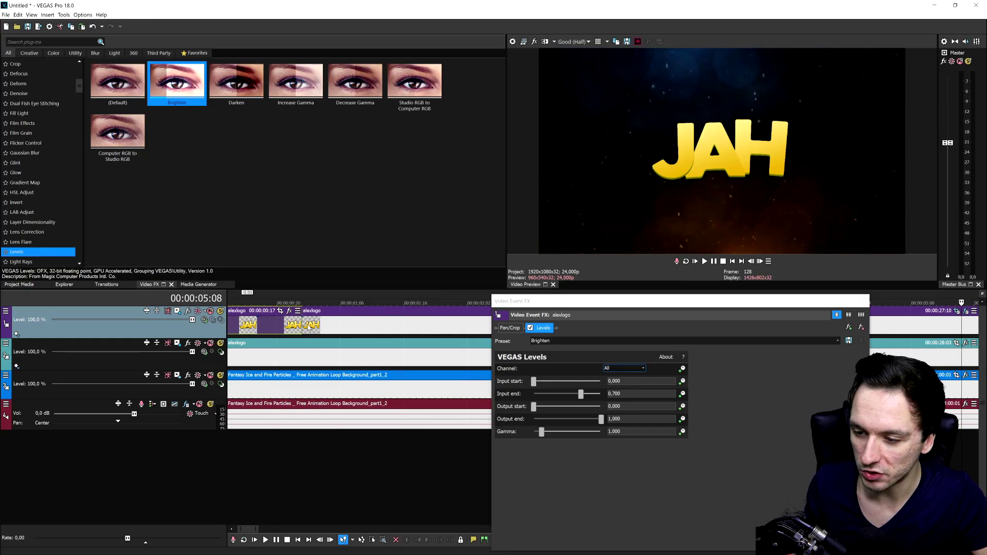
# With the playhead at 00:00:01:19, set the Levels input start to 0.278, input end to 0.802 and gamma to about 3.58.
pyautogui.scroll(-6, 308, 328)
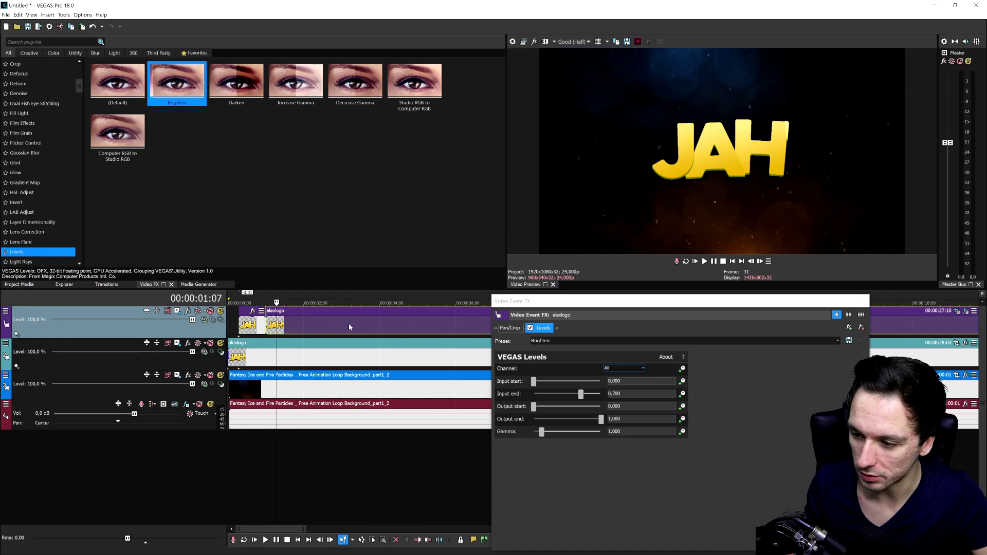
pyautogui.scroll(5, 359, 325)
pyautogui.click(440, 324)
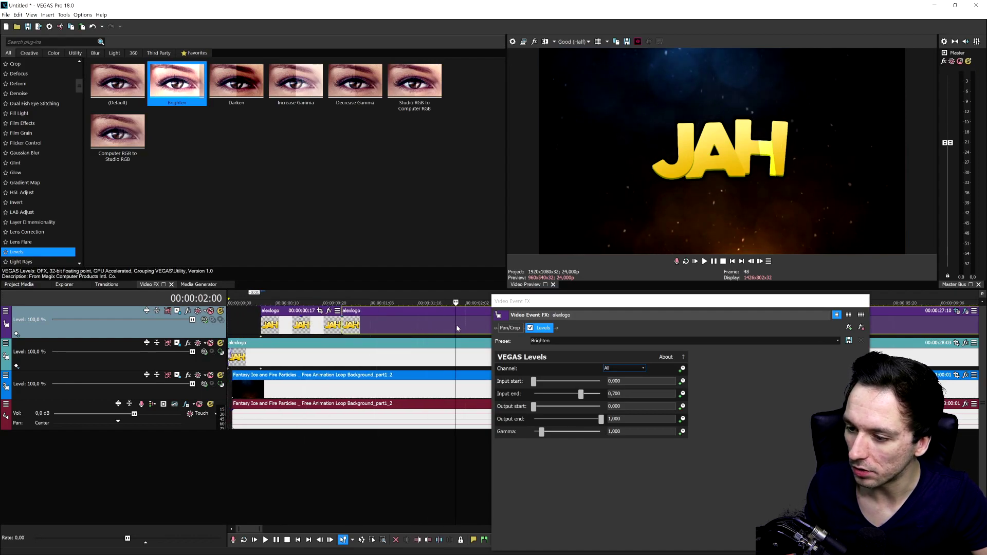
pyautogui.click(446, 326)
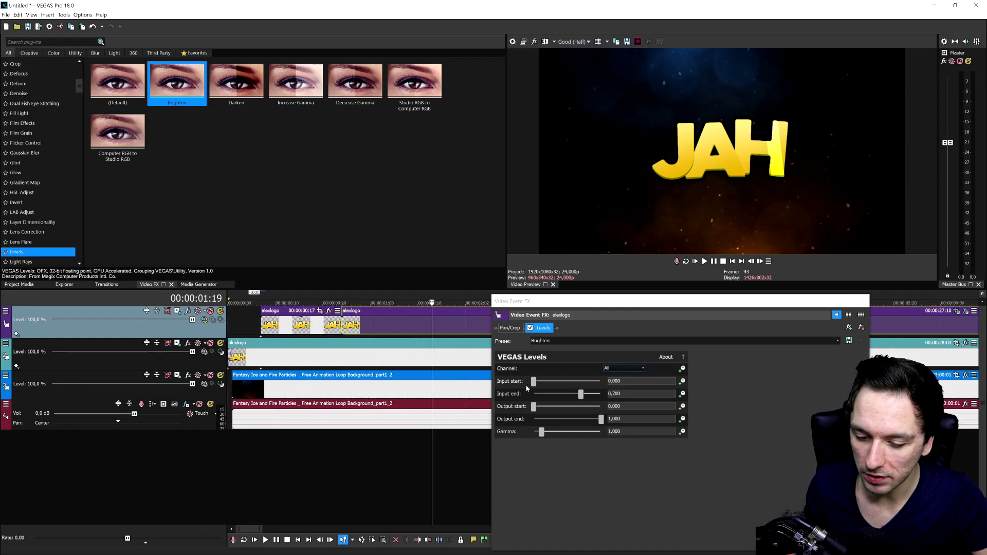
pyautogui.moveTo(534, 383); pyautogui.dragTo(546, 384)
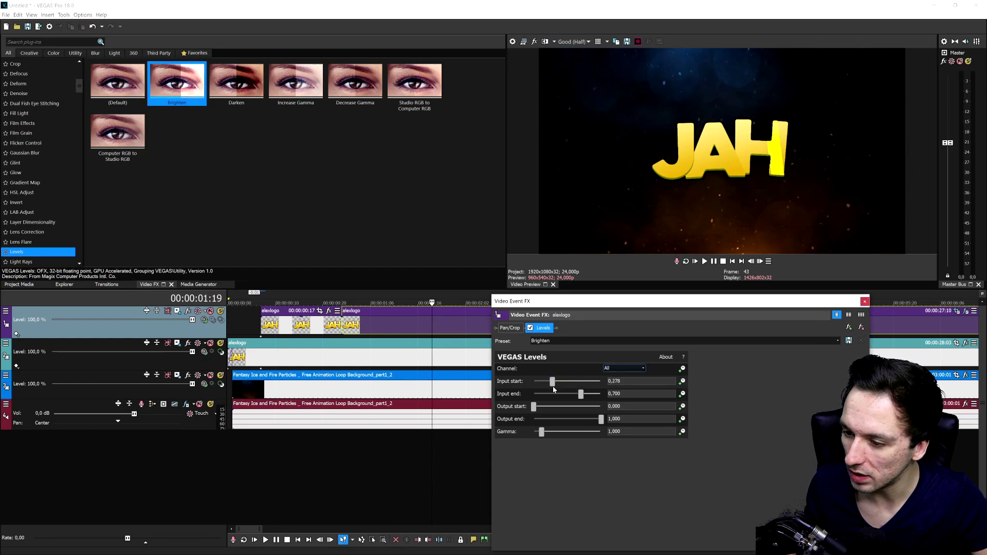
pyautogui.moveTo(553, 413); pyautogui.dragTo(516, 408)
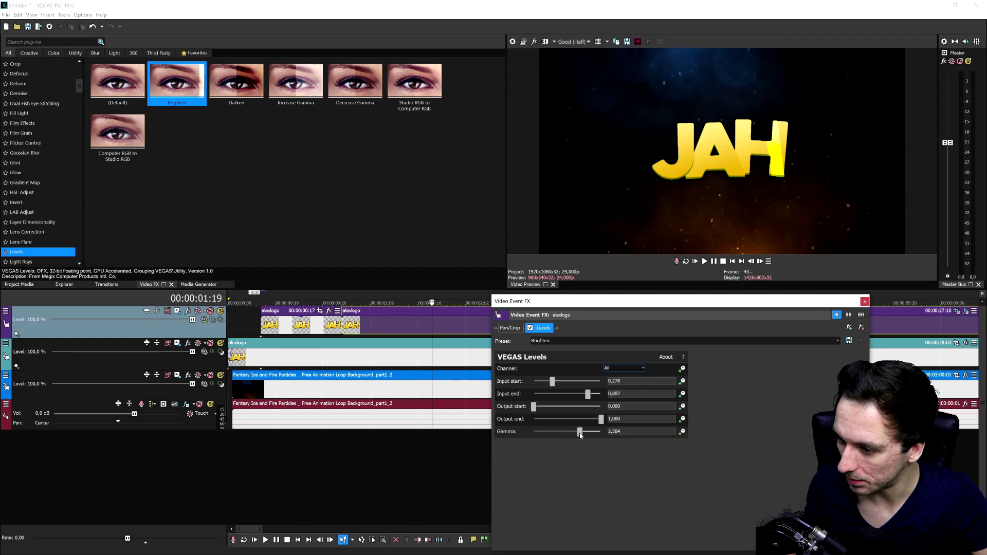
pyautogui.click(864, 303)
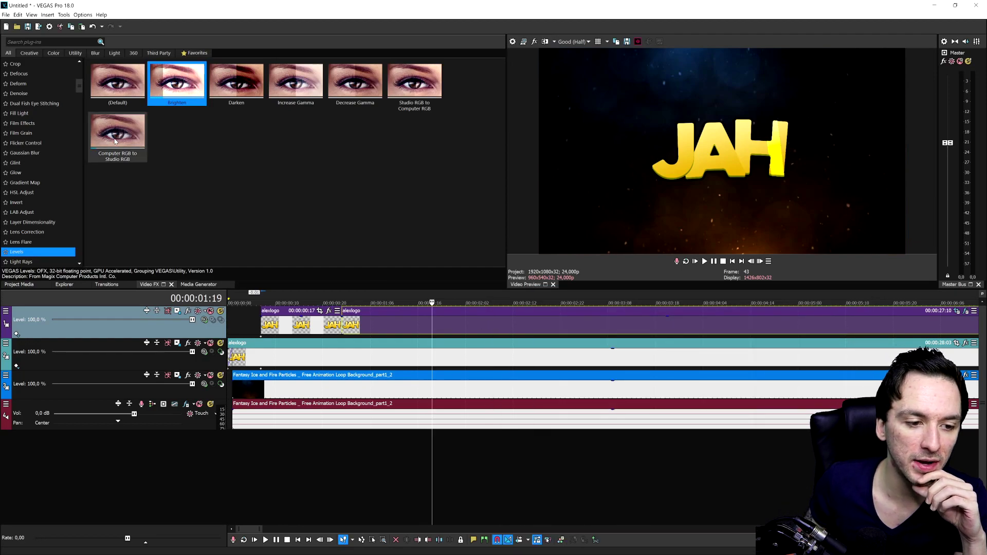
# Apply the LUT Filter effect with preset 8 to the second part of the upper logo event.
pyautogui.scroll(-5, 55, 167)
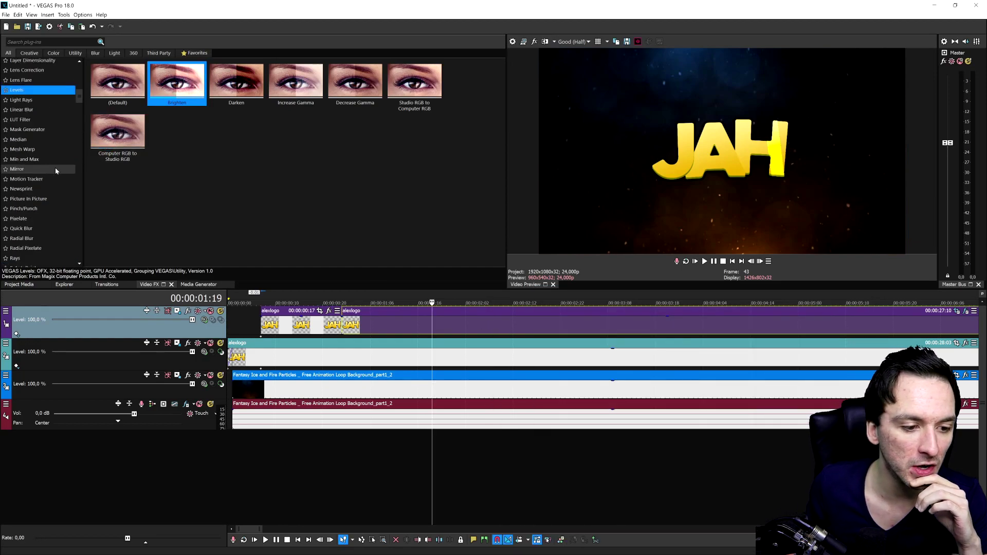
pyautogui.scroll(-3, 43, 214)
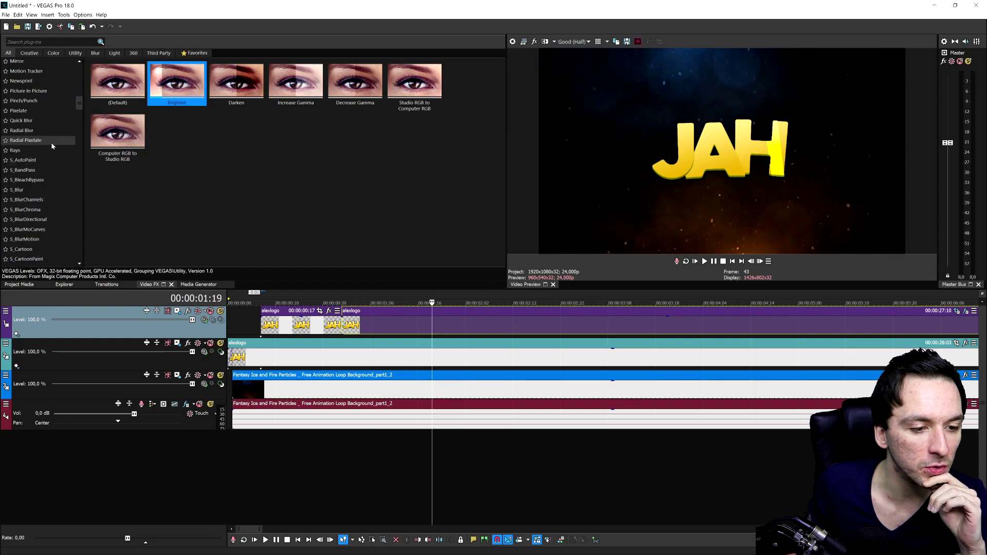
pyautogui.scroll(3, 45, 122)
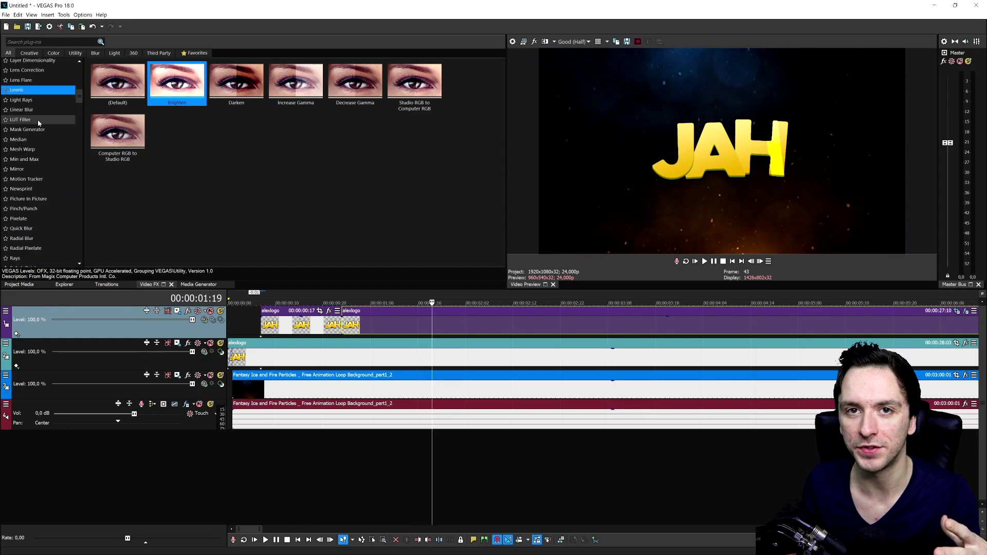
pyautogui.scroll(3, 48, 113)
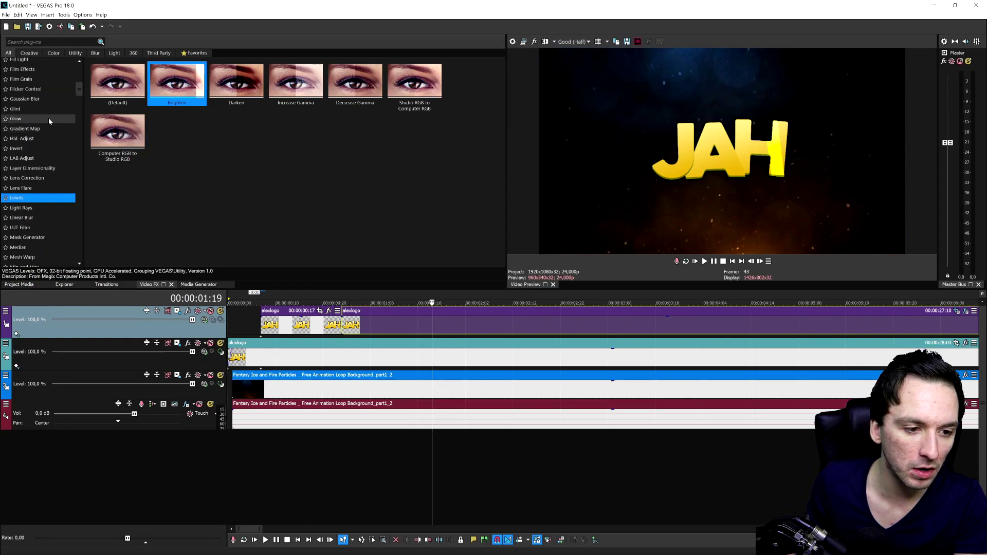
pyautogui.click(49, 120)
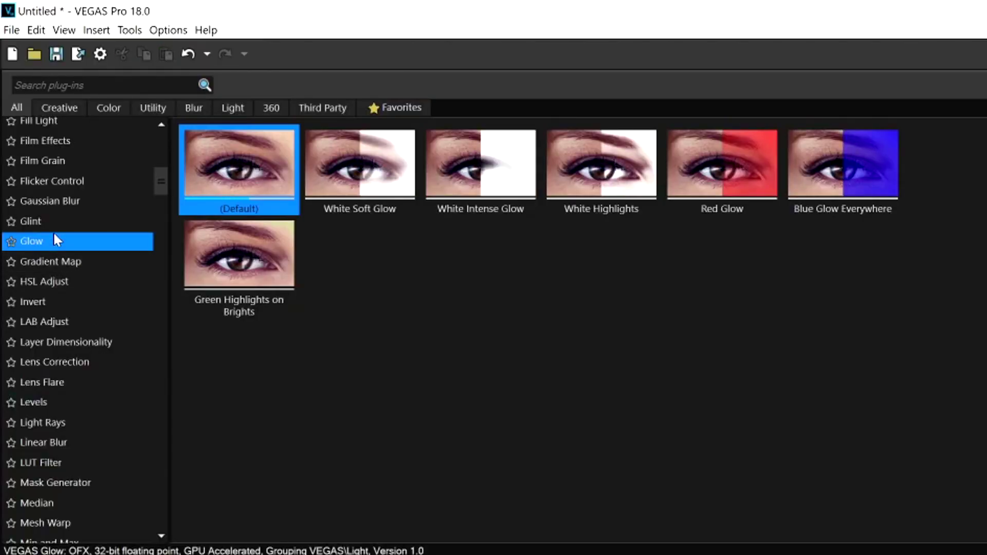
pyautogui.click(86, 460)
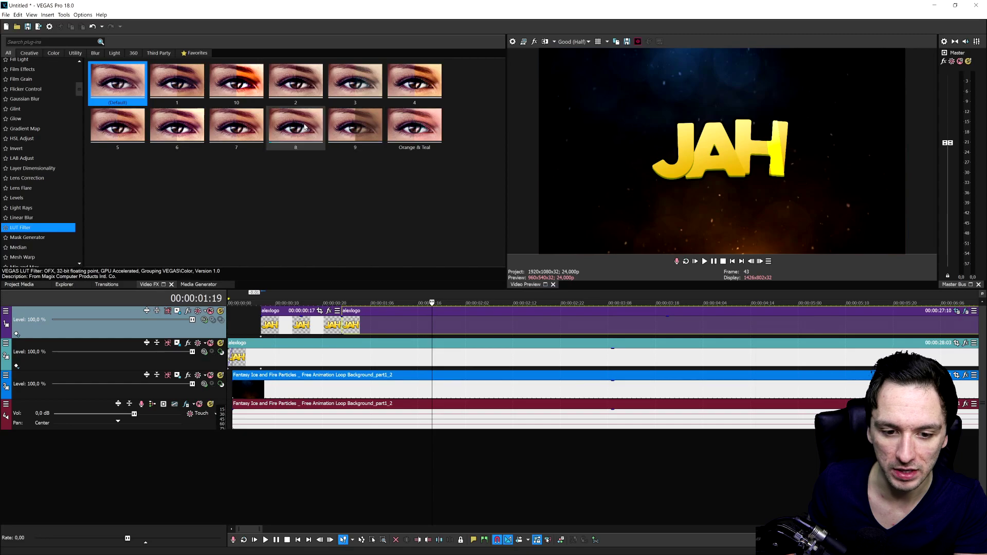
pyautogui.click(304, 127)
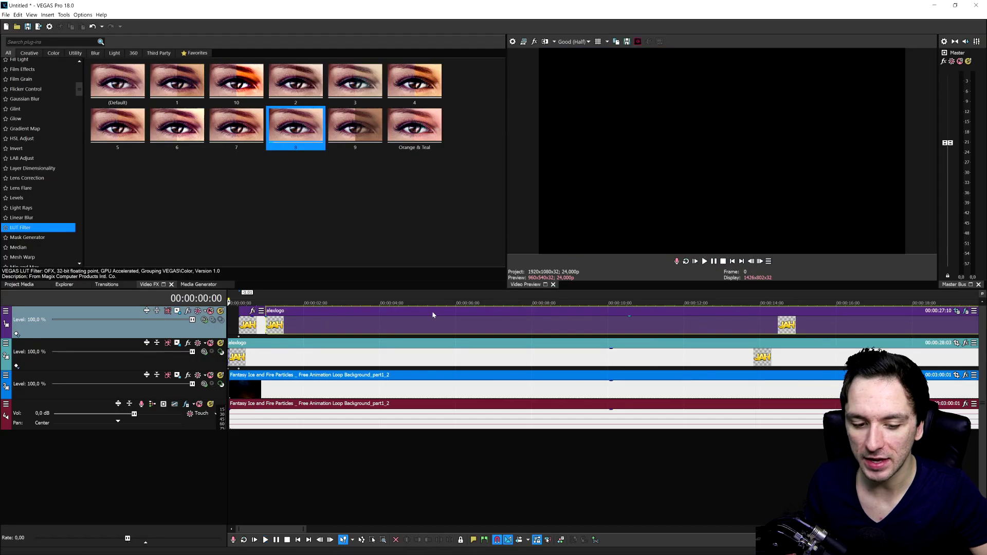
# In Event Pan/Crop, move the mask's end keyframe earlier, to under one second, and play back the faster light sweep.
pyautogui.scroll(-3, 432, 314)
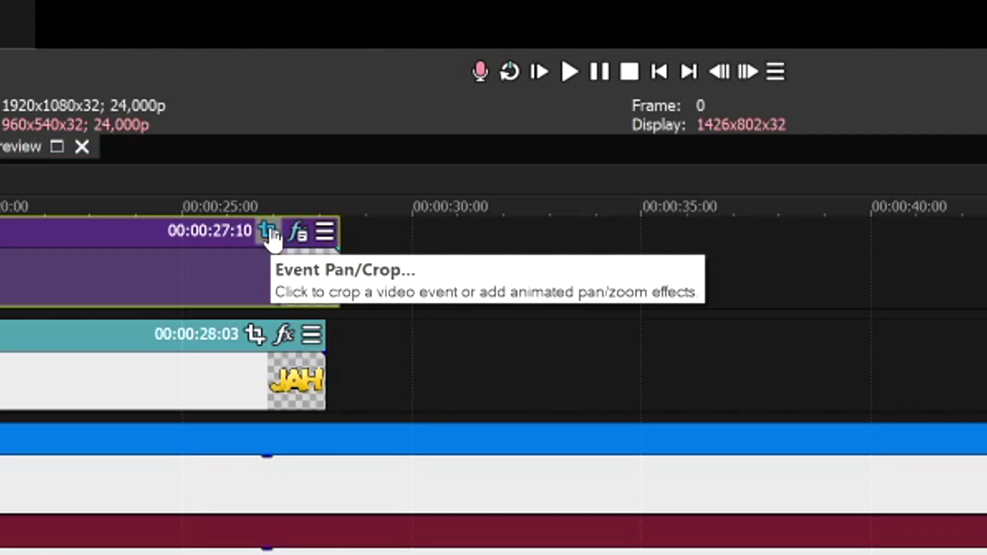
pyautogui.click(268, 234)
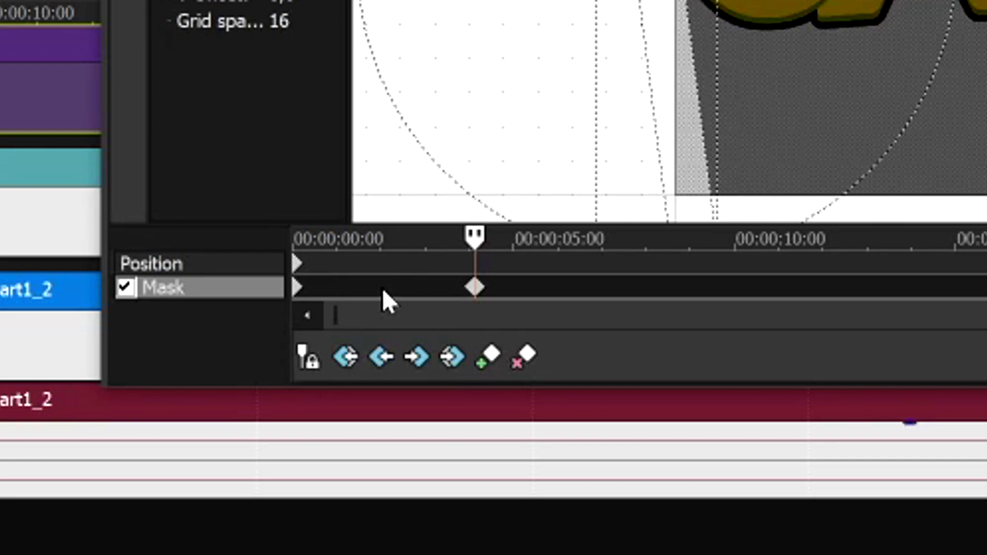
pyautogui.moveTo(476, 294); pyautogui.dragTo(400, 300)
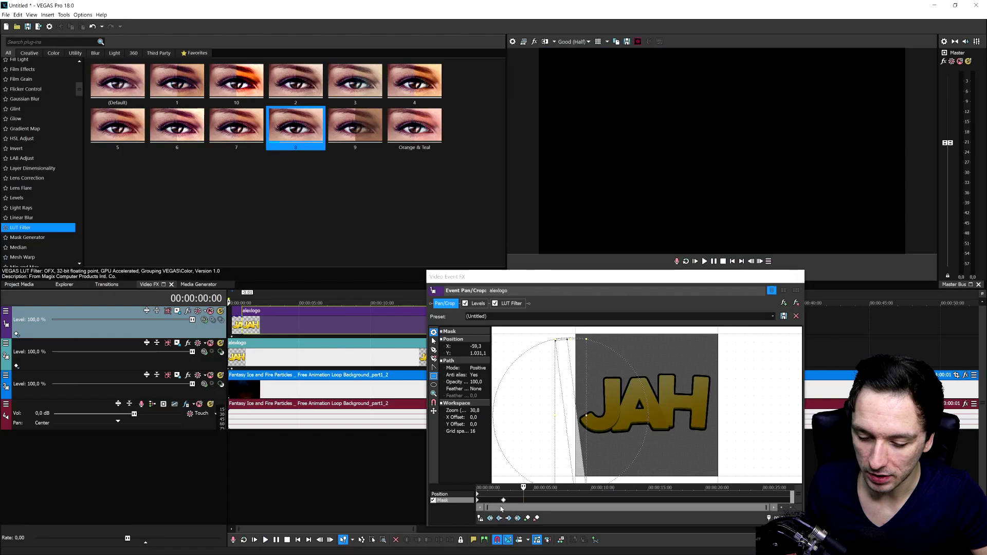
pyautogui.click(544, 502)
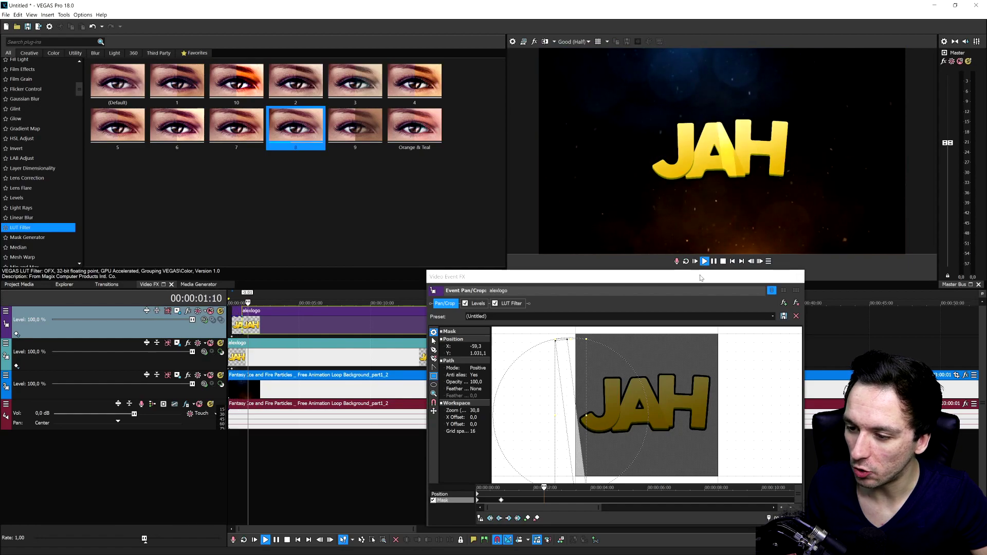
pyautogui.press('space')
pyautogui.click(798, 277)
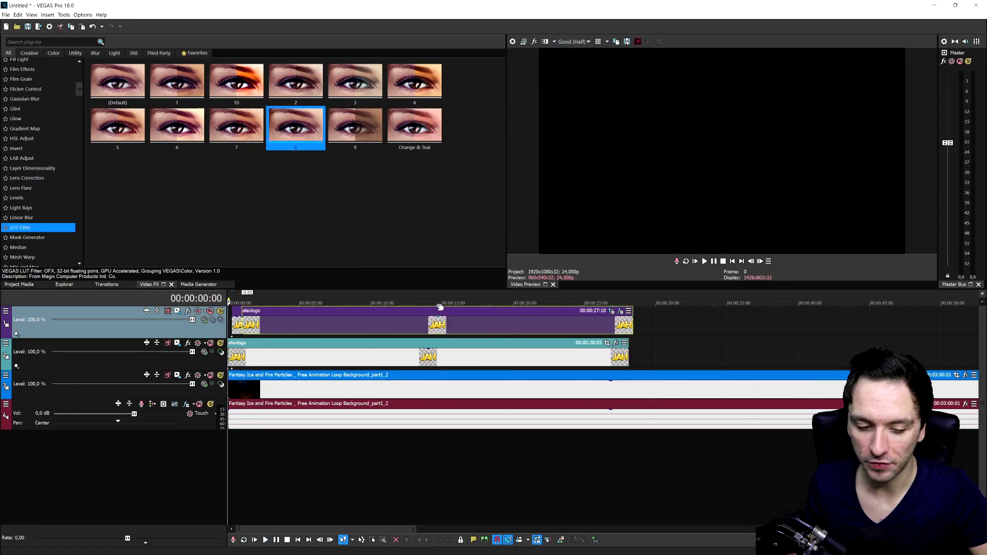
# Add a second LUT Filter with preset 10 and the Glow effect's White Soft Glow preset to the second part of the upper logo event.
pyautogui.click(250, 325)
pyautogui.scroll(3, 258, 315)
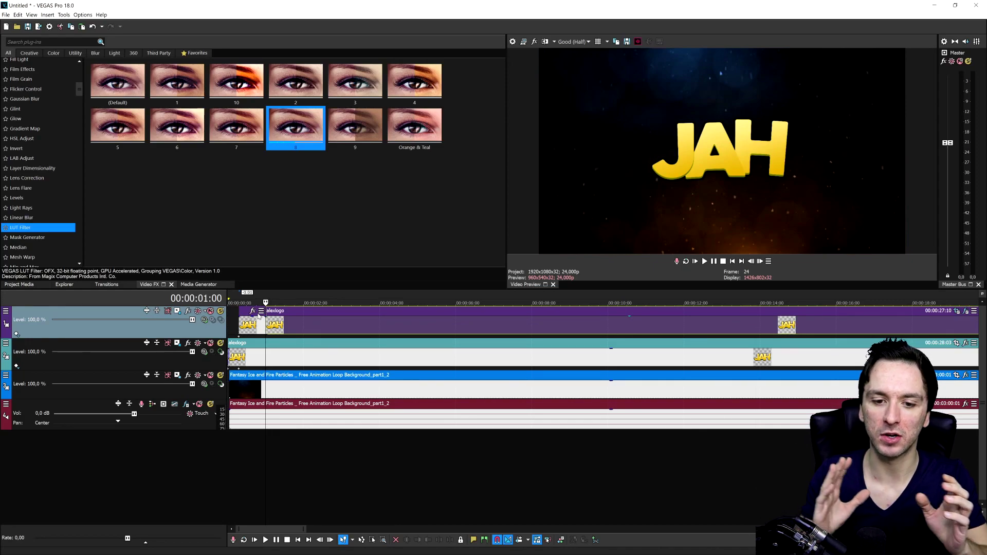
pyautogui.scroll(3, 259, 316)
pyautogui.click(253, 311)
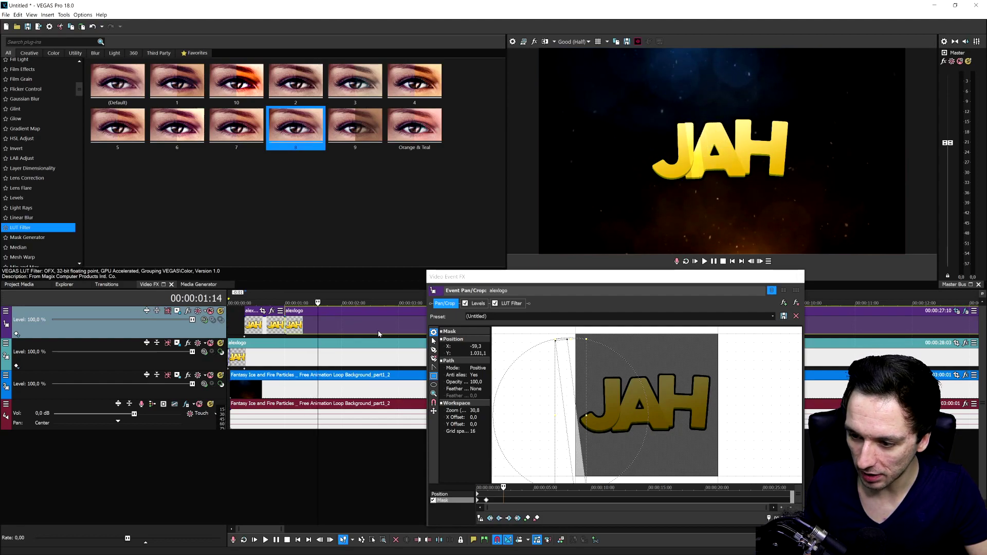
pyautogui.moveTo(237, 78); pyautogui.dragTo(312, 327)
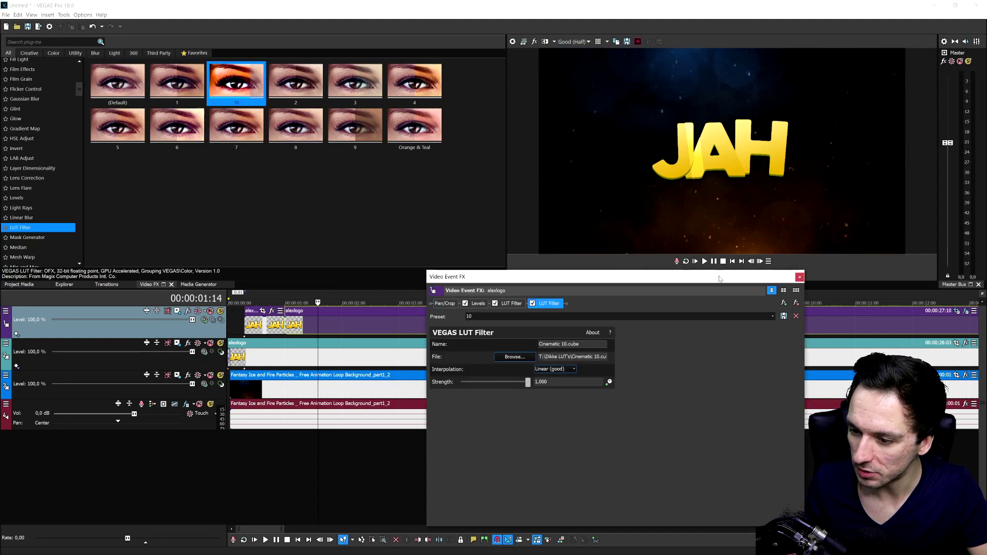
pyautogui.click(799, 278)
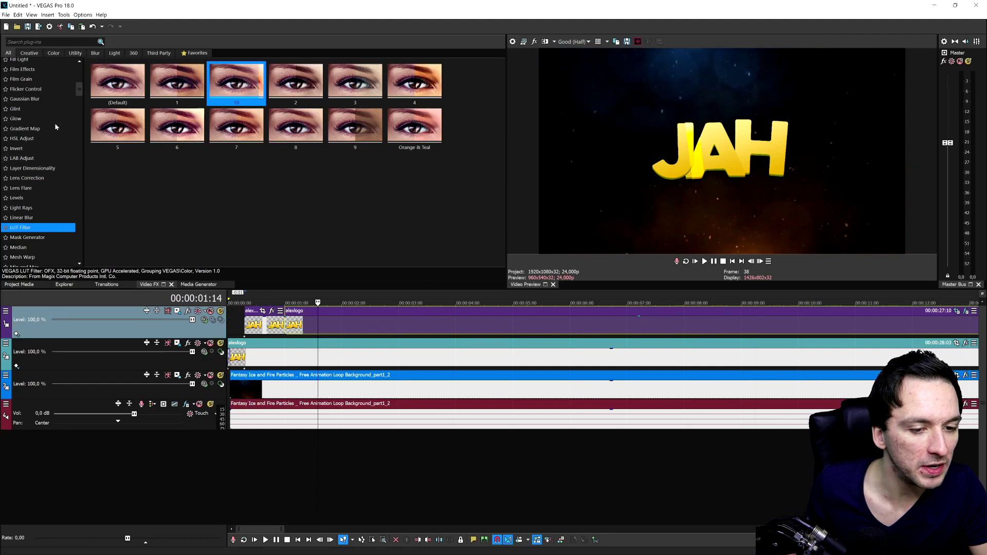
pyautogui.click(39, 119)
pyautogui.moveTo(177, 81); pyautogui.dragTo(377, 323)
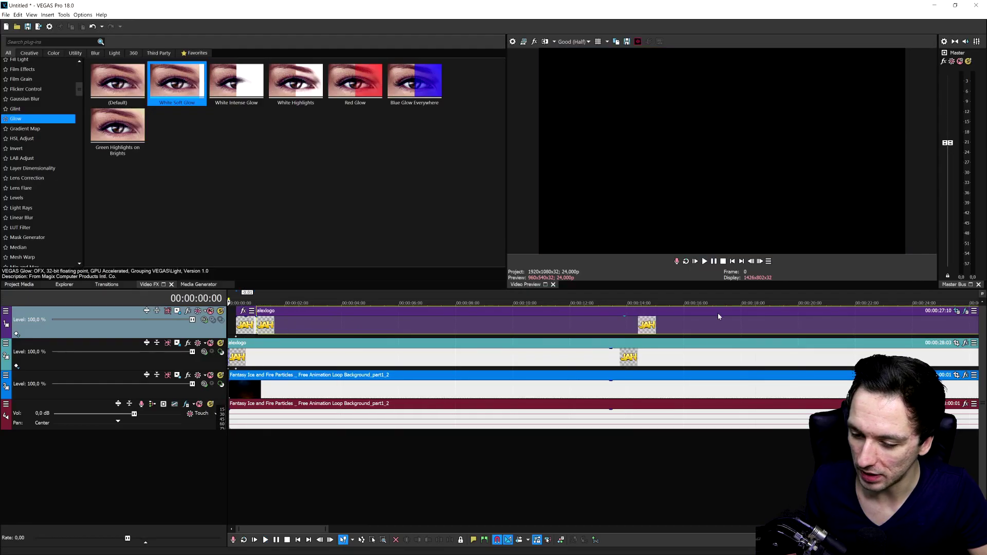
# In Event Pan/Crop, move the mask's end keyframe slightly later to slow the sweep and shift the mask toward the H.
pyautogui.click(746, 311)
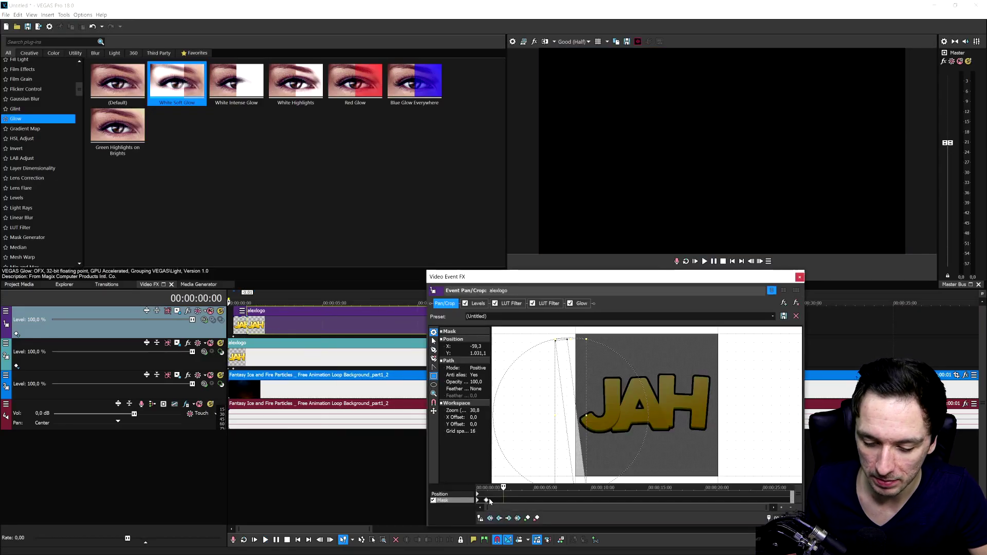
pyautogui.moveTo(487, 503); pyautogui.dragTo(498, 502)
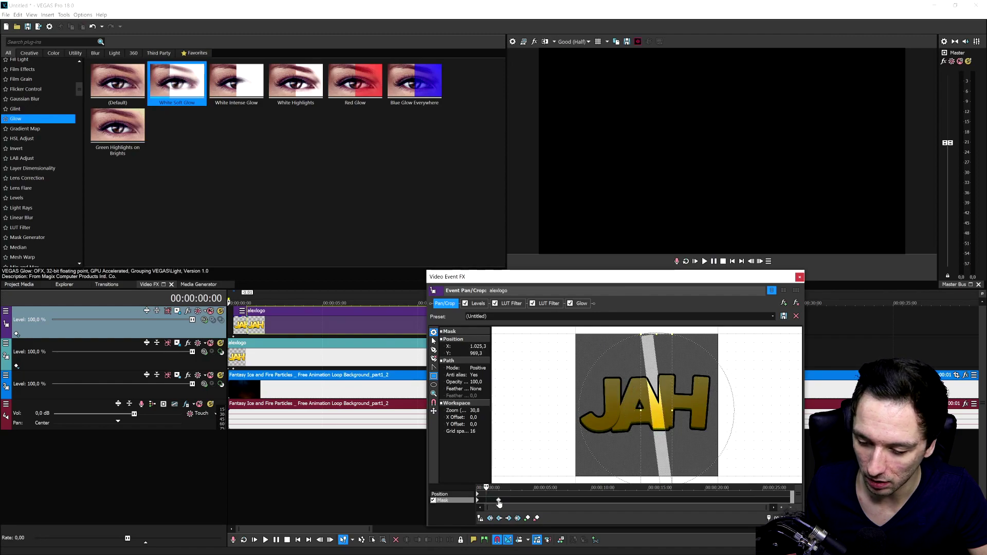
pyautogui.moveTo(672, 410); pyautogui.dragTo(710, 410)
pyautogui.click(799, 276)
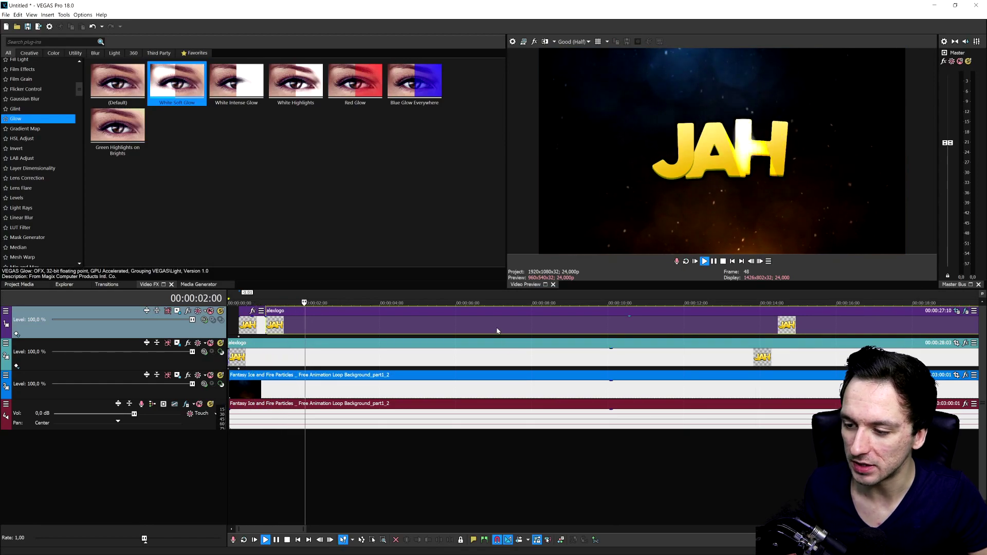
# Play back the logo reveal to review the glowing sweep and place the playhead at 00:00:02:04.
pyautogui.scroll(2, 497, 331)
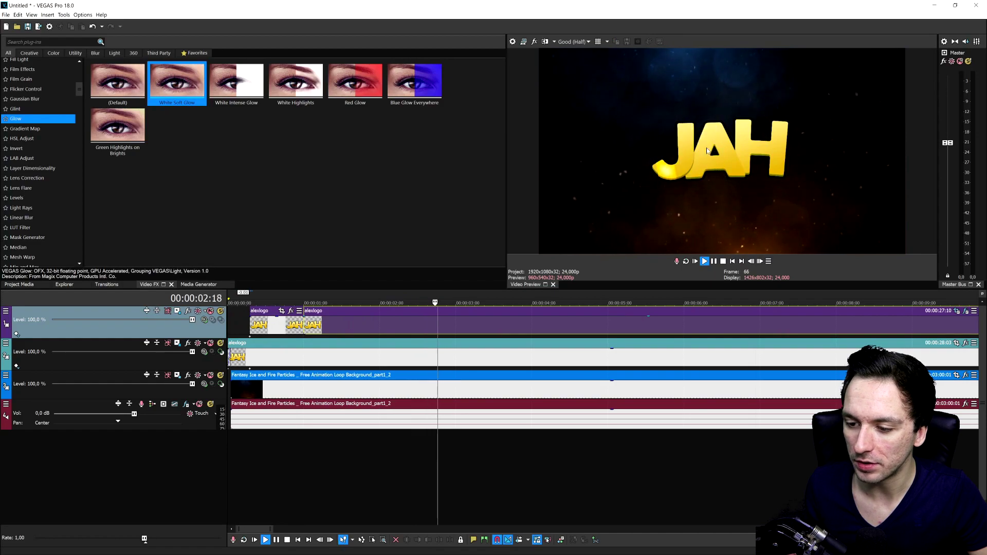
pyautogui.press('space')
pyautogui.scroll(-2, 414, 344)
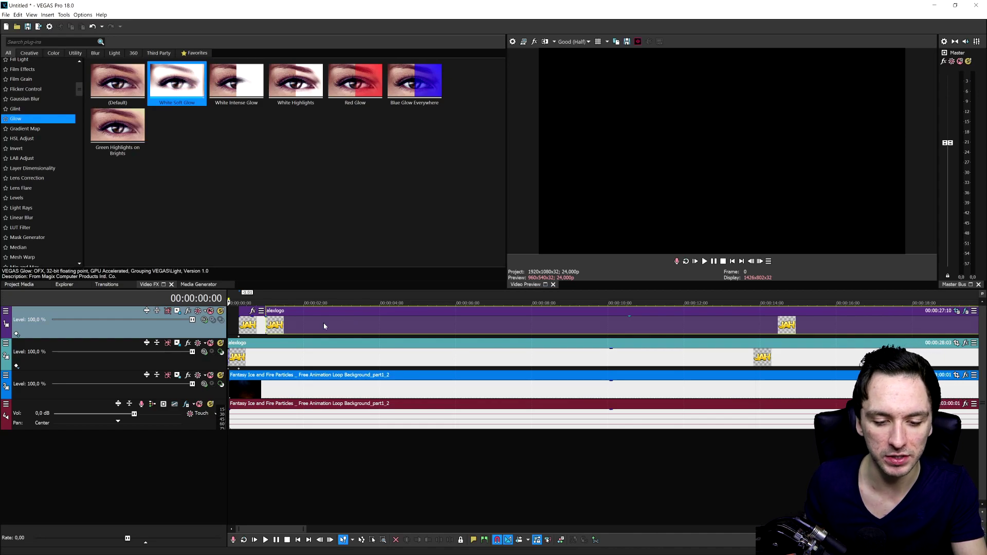
pyautogui.click(324, 326)
pyautogui.click(311, 321)
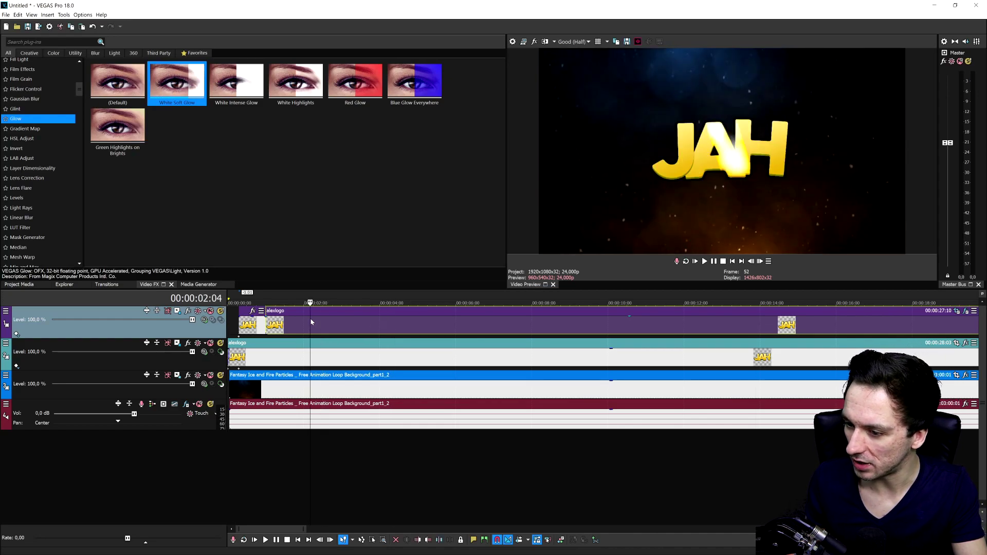